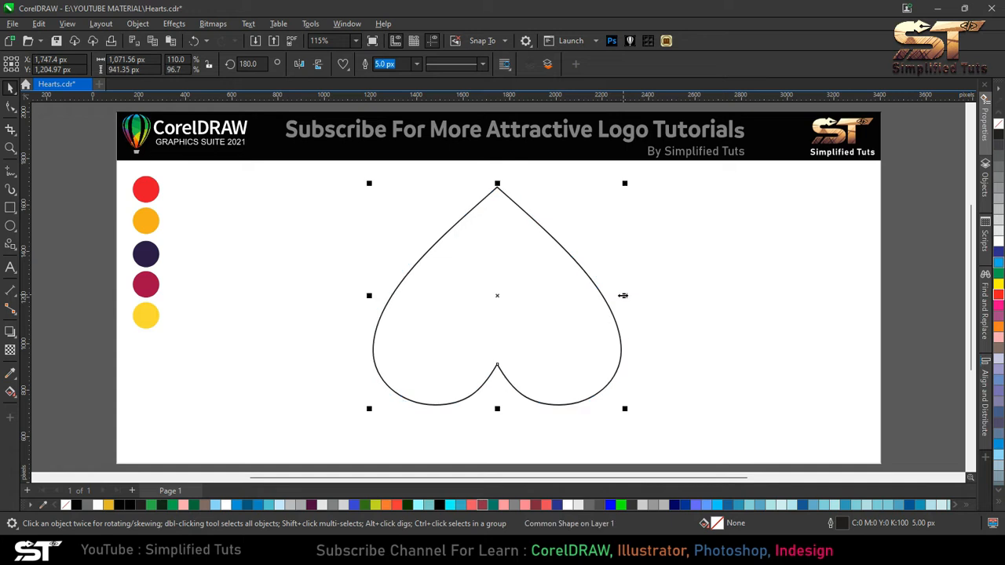
# - Reshape the heart's lower lobes by moving its right side node slightly up with the Shape tool
pyautogui.click(495, 309)
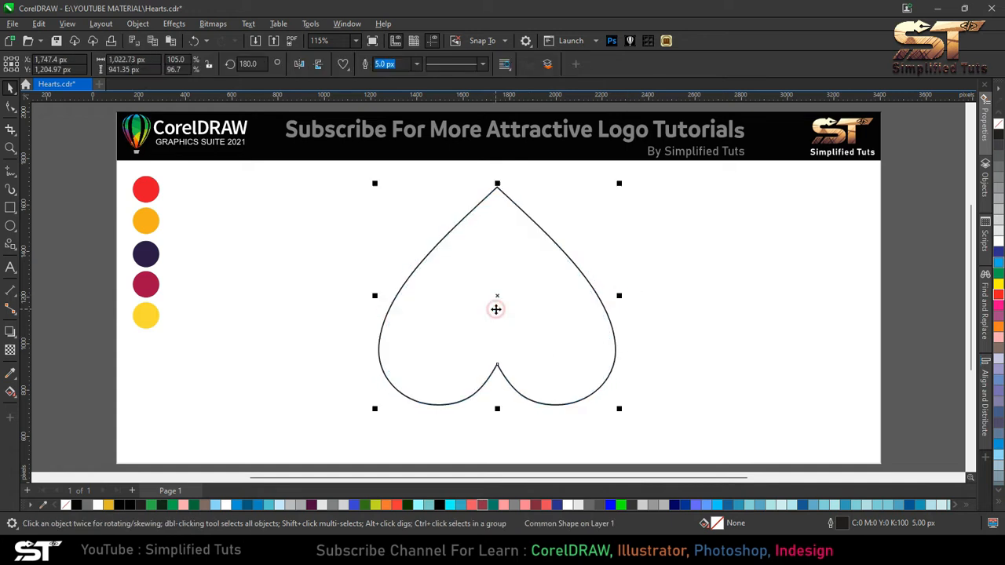
pyautogui.click(10, 107)
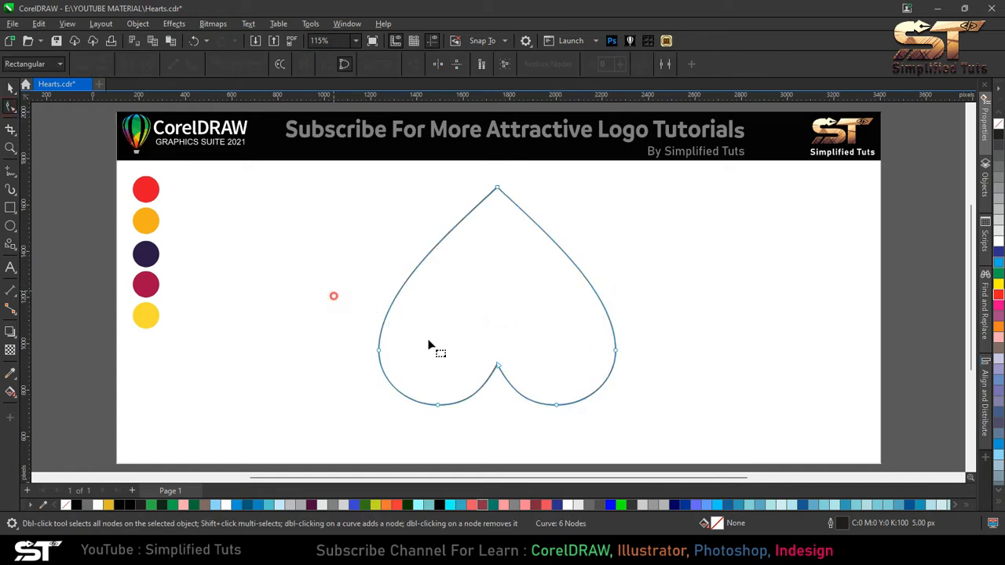
pyautogui.moveTo(617, 352); pyautogui.dragTo(618, 340)
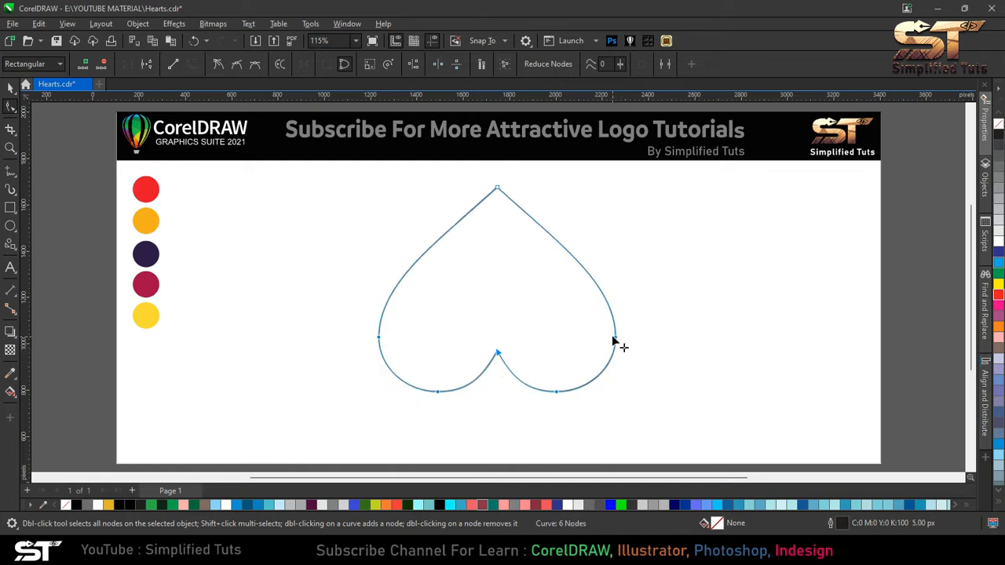
pyautogui.scroll(2, 495, 345)
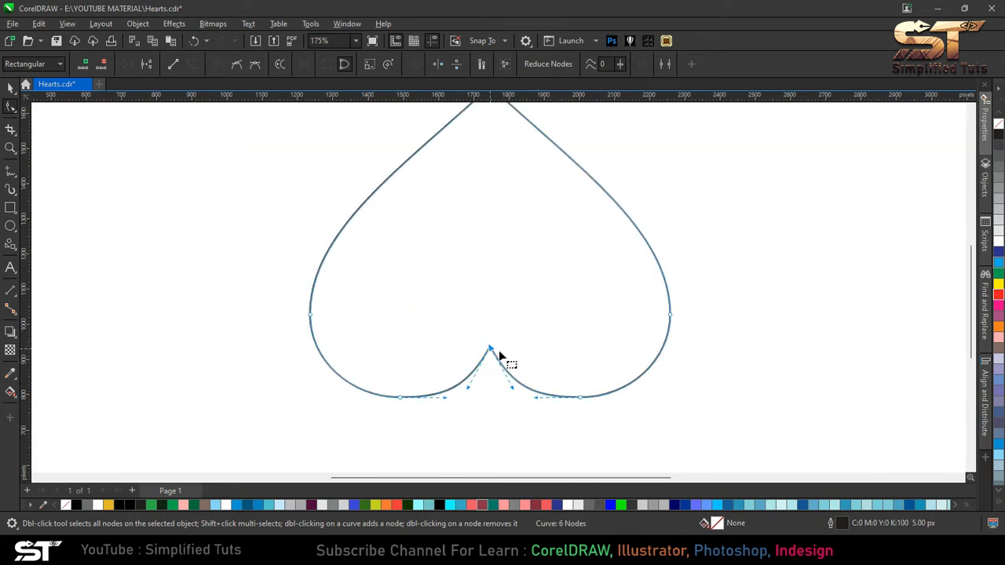
pyautogui.scroll(1, 581, 379)
# - Delete the two nodes at the bottom of the heart's lobes with the Shape tool
pyautogui.click(10, 88)
pyautogui.click(218, 192)
pyautogui.hotkey('ctrl', 'a')
pyautogui.press('F4')
pyautogui.click(308, 218)
pyautogui.click(497, 366)
pyautogui.click(10, 106)
pyautogui.moveTo(421, 346); pyautogui.dragTo(465, 413)
pyautogui.press('Delete')
pyautogui.moveTo(531, 365); pyautogui.dragTo(575, 410)
pyautogui.press('Delete')
pyautogui.moveTo(332, 294); pyautogui.dragTo(380, 362)
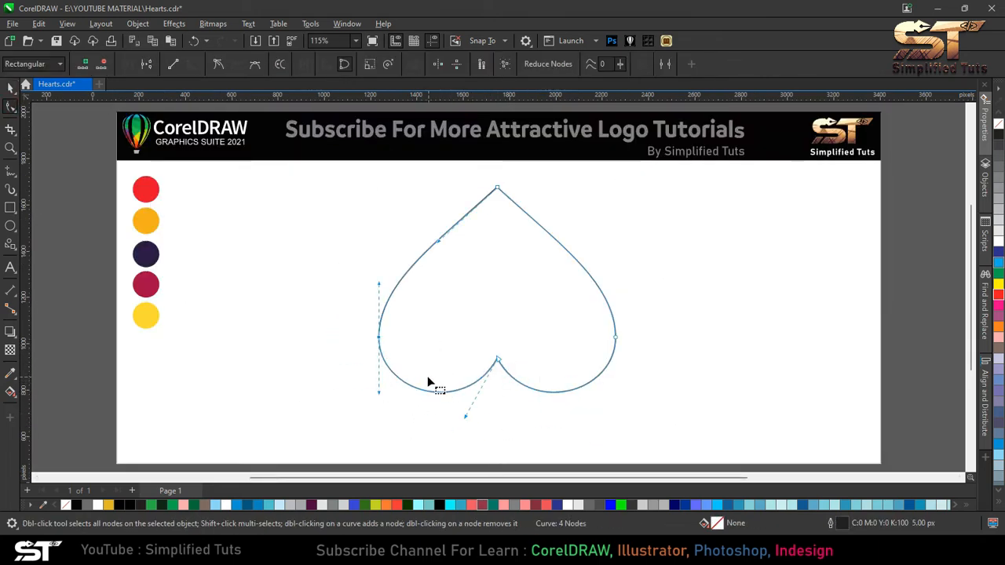
pyautogui.click(613, 337)
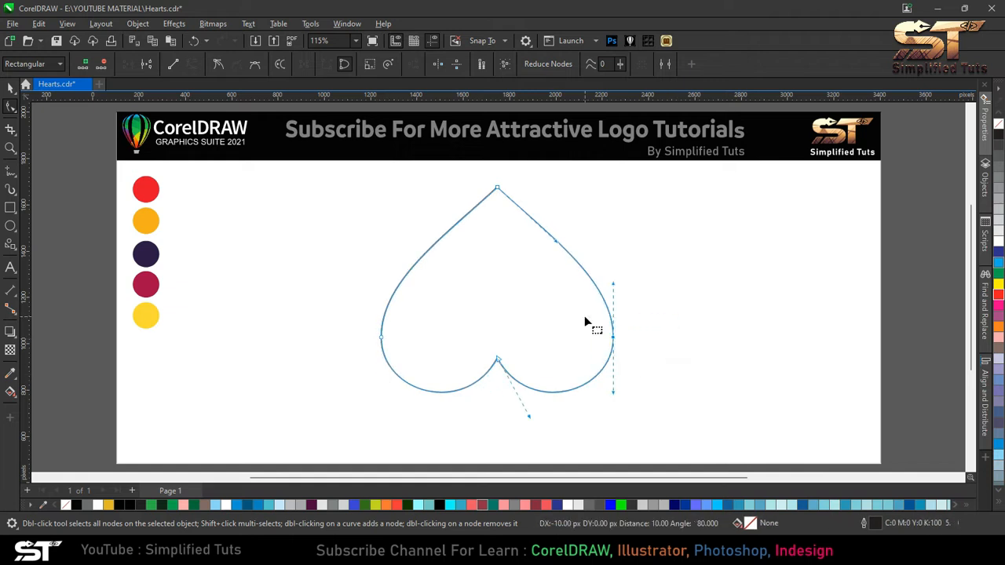
pyautogui.click(11, 89)
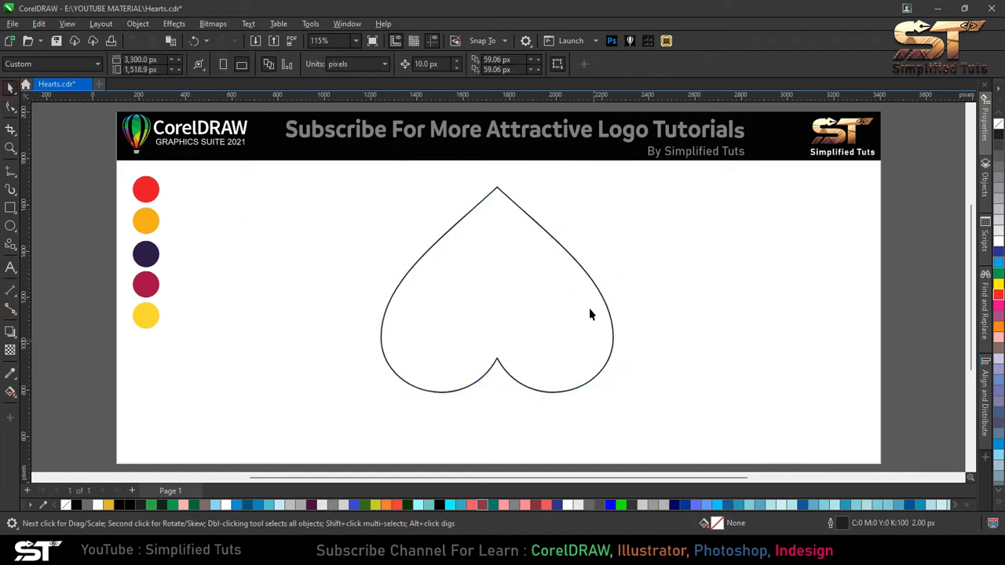
# - Duplicate the heart by dragging a copy slightly down and to the right
pyautogui.click(475, 298)
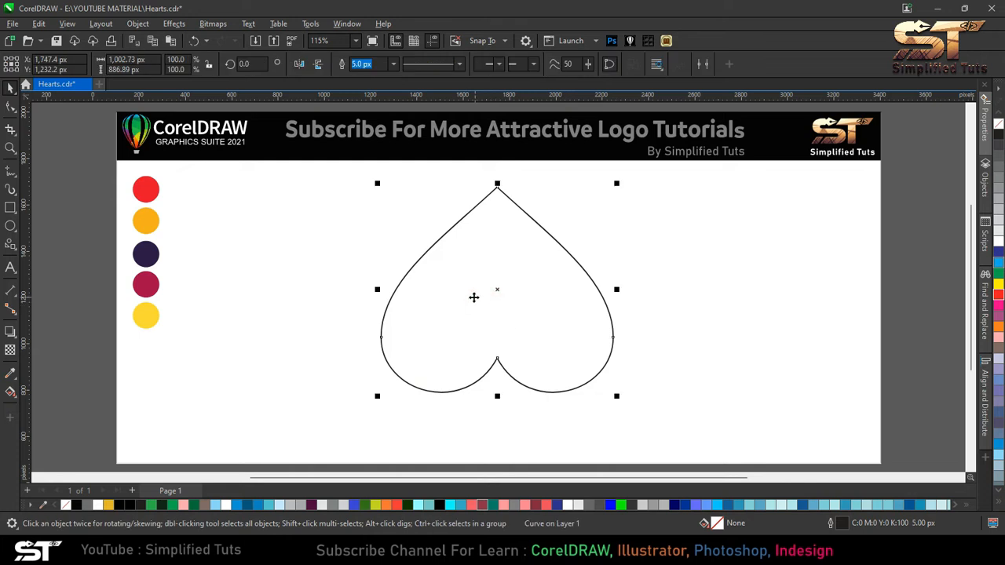
pyautogui.moveTo(471, 298)
pyautogui.mouseDown()
pyautogui.moveTo(491, 307)
pyautogui.moveTo(483, 292)
pyautogui.mouseUp()
pyautogui.rightClick(483, 292)
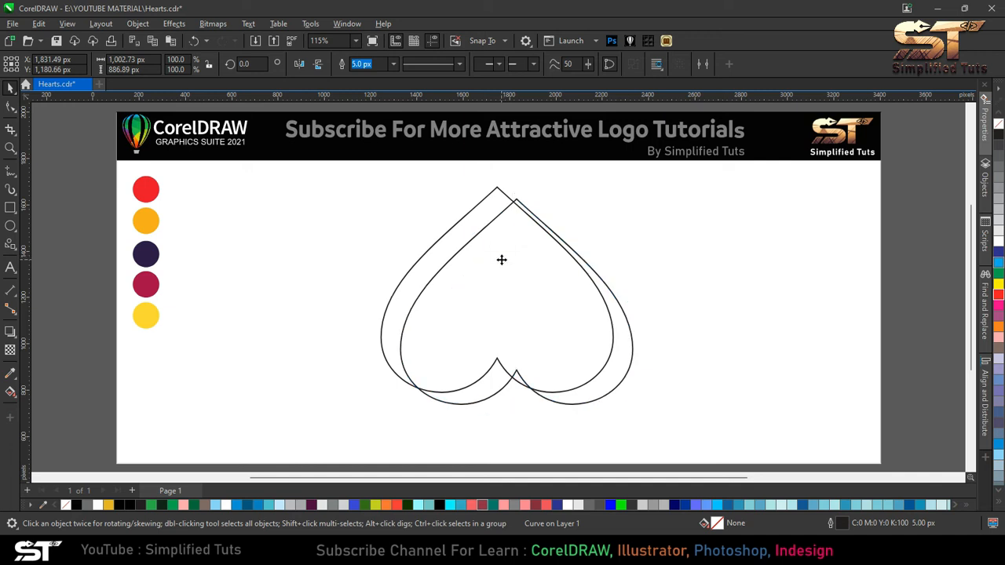
pyautogui.click(469, 274)
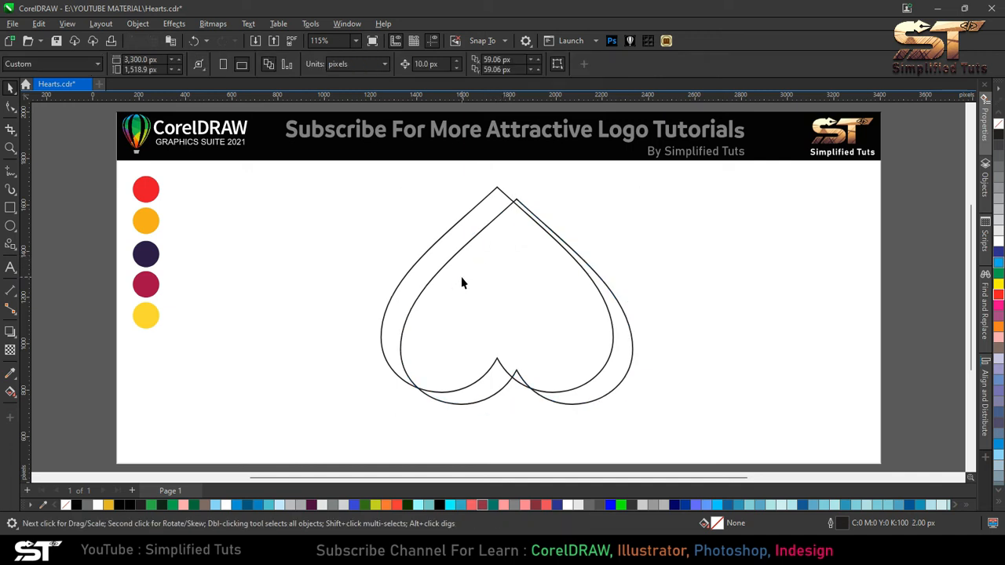
pyautogui.moveTo(461, 276); pyautogui.dragTo(484, 296)
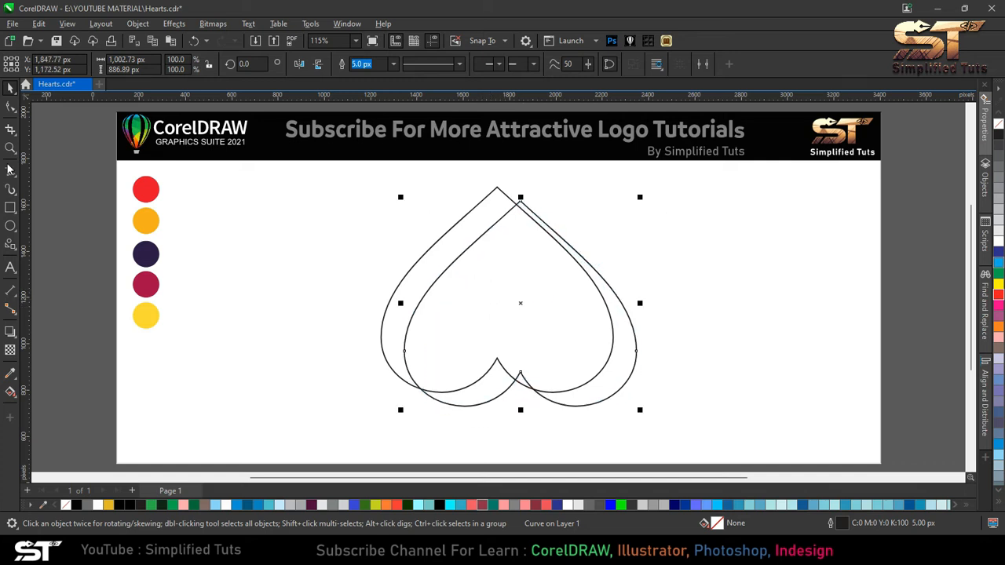
# - Move the copy's top node down and to the right with the Shape tool
pyautogui.press('F10')
pyautogui.moveTo(519, 203); pyautogui.dragTo(543, 217)
pyautogui.scroll(2, 402, 310)
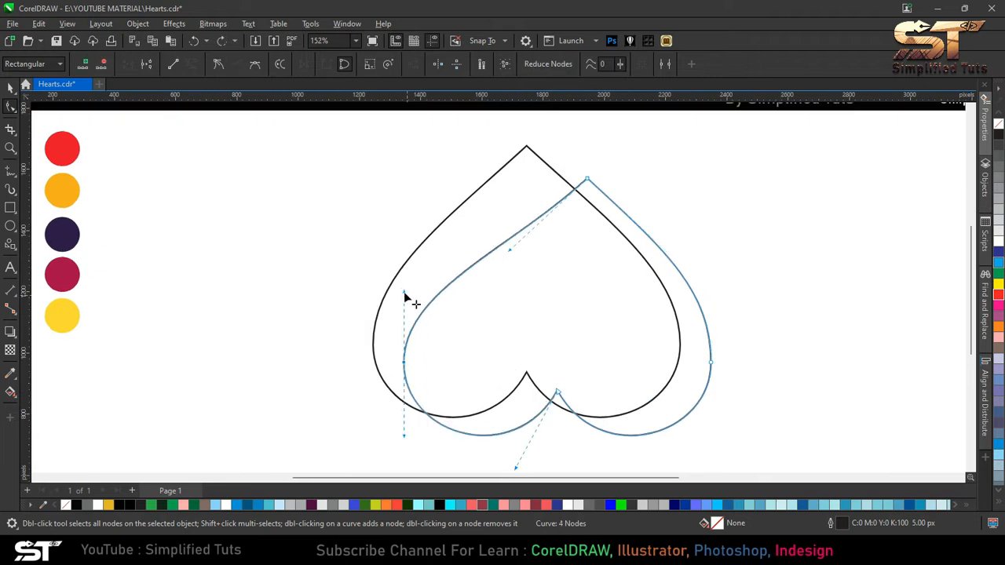
pyautogui.doubleClick(10, 87)
pyautogui.scroll(-2, 310, 189)
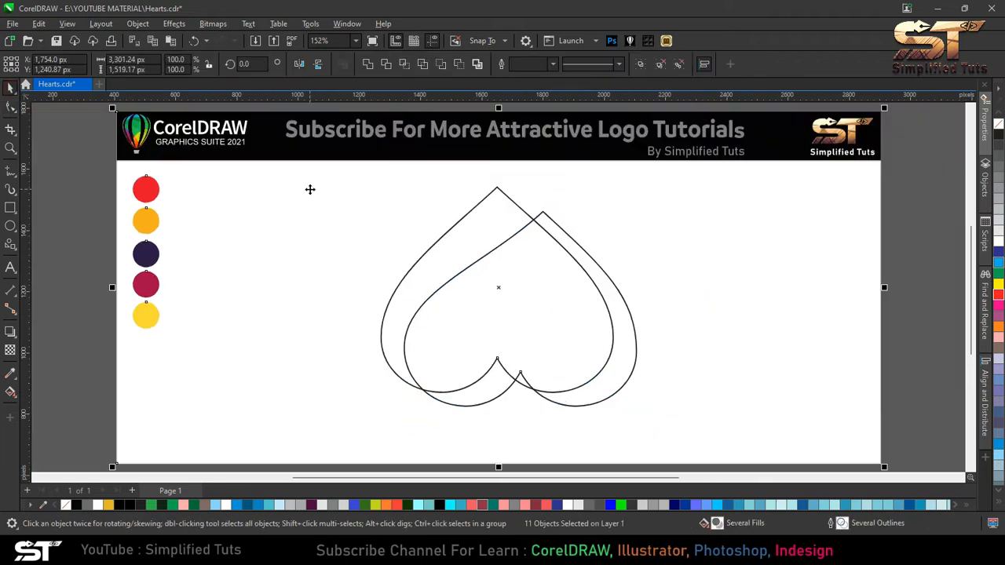
# - Nudge the copy's top node further right and adjust its left node's handle
pyautogui.click(588, 242)
pyautogui.press('F10')
pyautogui.moveTo(525, 191); pyautogui.dragTo(608, 268)
pyautogui.click(172, 65)
pyautogui.hotkey('ctrl', 'z')
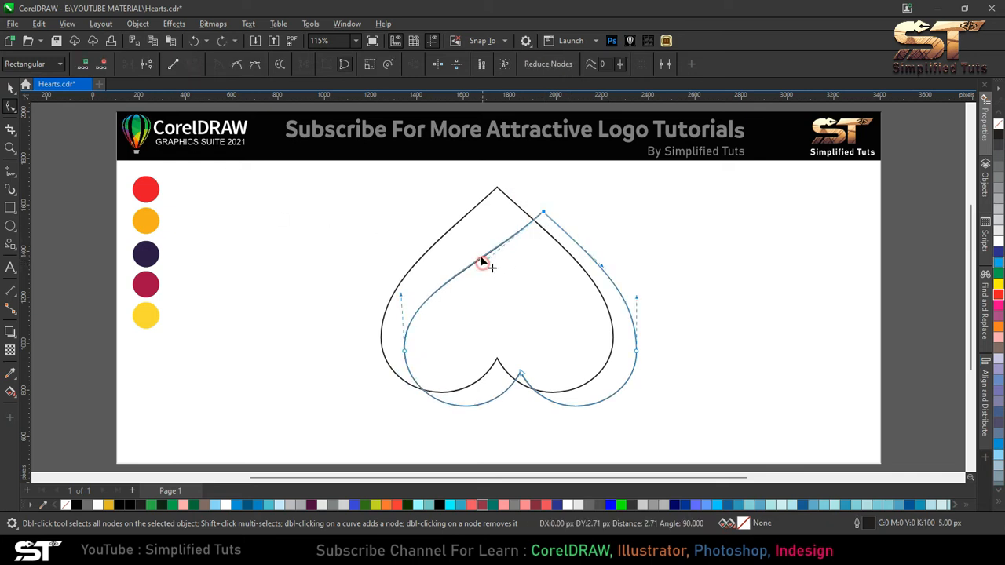
pyautogui.moveTo(544, 213); pyautogui.dragTo(551, 215)
pyautogui.moveTo(400, 296); pyautogui.dragTo(406, 299)
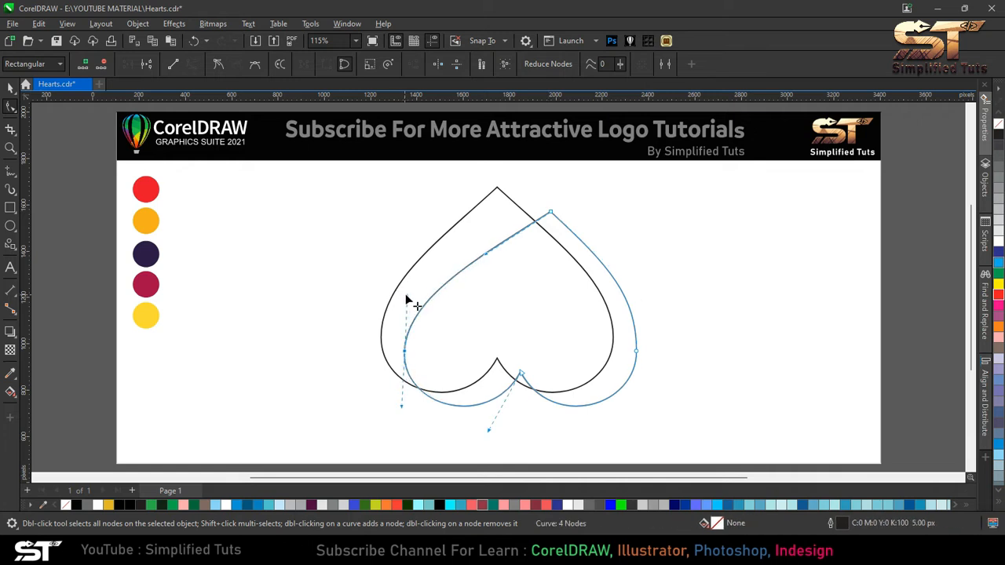
# - Fill the crescent region between the two hearts' left edges with Smart Fill
pyautogui.press('space')
pyautogui.click(56, 420)
pyautogui.click(17, 399)
pyautogui.click(63, 405)
pyautogui.click(446, 254)
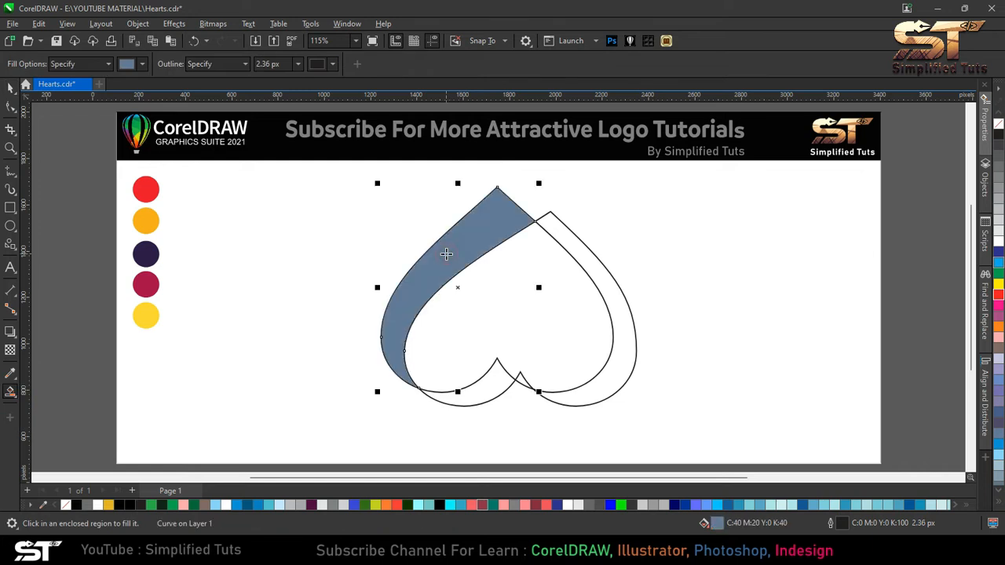
# - Move the copy heart further right and adjust its top and left nodes and handles
pyautogui.click(10, 88)
pyautogui.moveTo(562, 221); pyautogui.dragTo(579, 227)
pyautogui.press('F10')
pyautogui.click(420, 302)
pyautogui.moveTo(514, 268); pyautogui.dragTo(509, 260)
pyautogui.click(579, 226)
pyautogui.moveTo(580, 227)
pyautogui.mouseDown()
pyautogui.moveTo(587, 220)
pyautogui.moveTo(586, 229)
pyautogui.mouseUp()
pyautogui.moveTo(421, 298); pyautogui.dragTo(431, 298)
pyautogui.hotkey('ctrl', 'z')
pyautogui.moveTo(515, 261); pyautogui.dragTo(514, 262)
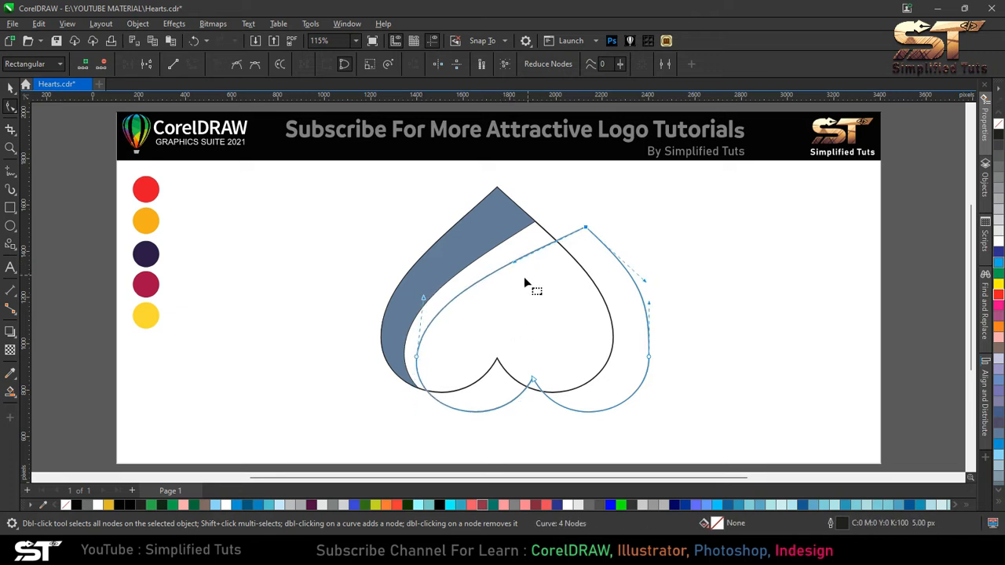
# - Smart-fill the next band between the original heart and the copy
pyautogui.click(11, 87)
pyautogui.click(10, 390)
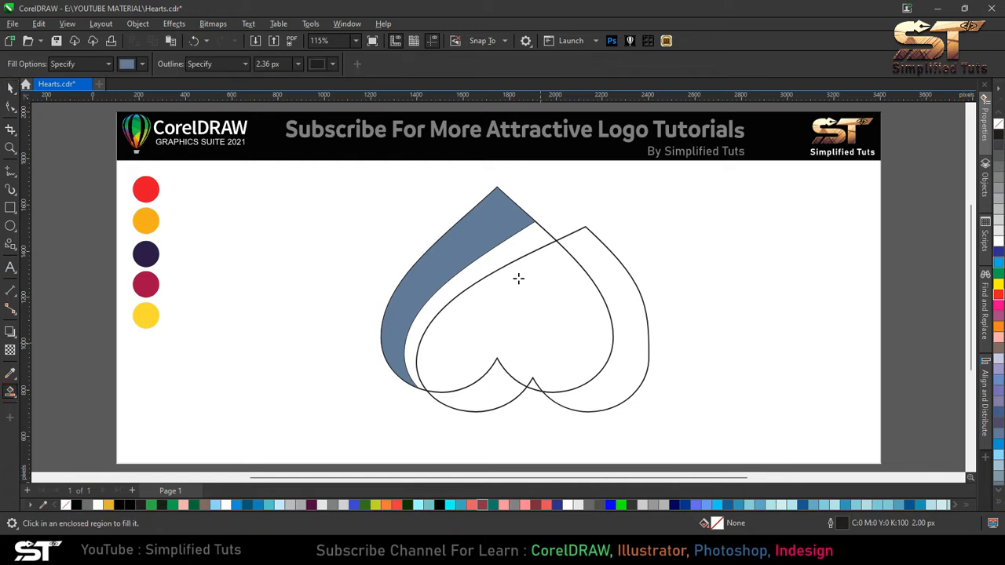
pyautogui.click(510, 258)
# - Move the copy heart right again and reshape its top and left nodes
pyautogui.click(11, 87)
pyautogui.click(510, 298)
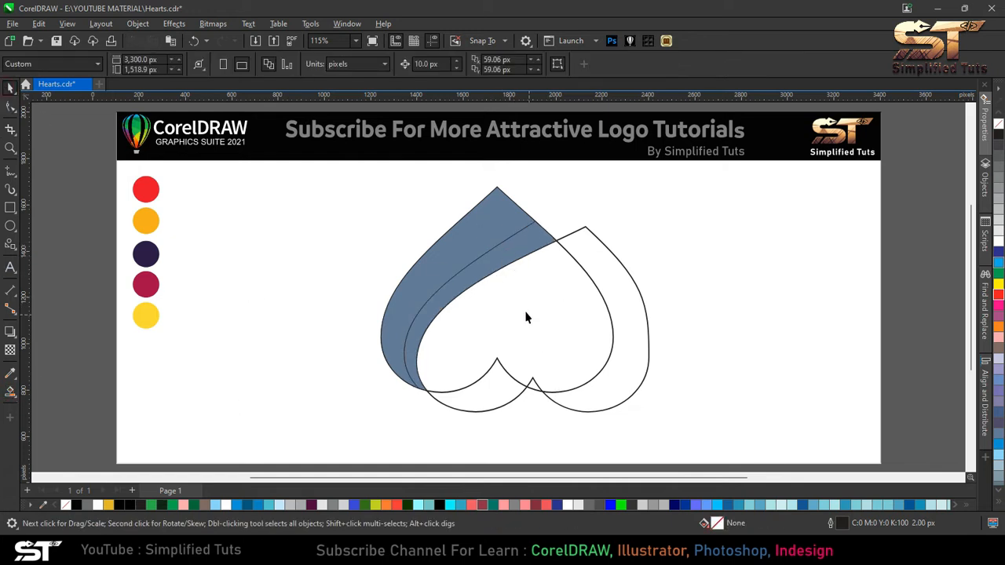
pyautogui.moveTo(484, 309); pyautogui.dragTo(505, 313)
pyautogui.click(11, 108)
pyautogui.moveTo(606, 238); pyautogui.dragTo(620, 257)
pyautogui.moveTo(442, 304); pyautogui.dragTo(446, 327)
pyautogui.click(619, 258)
pyautogui.scroll(2, 620, 259)
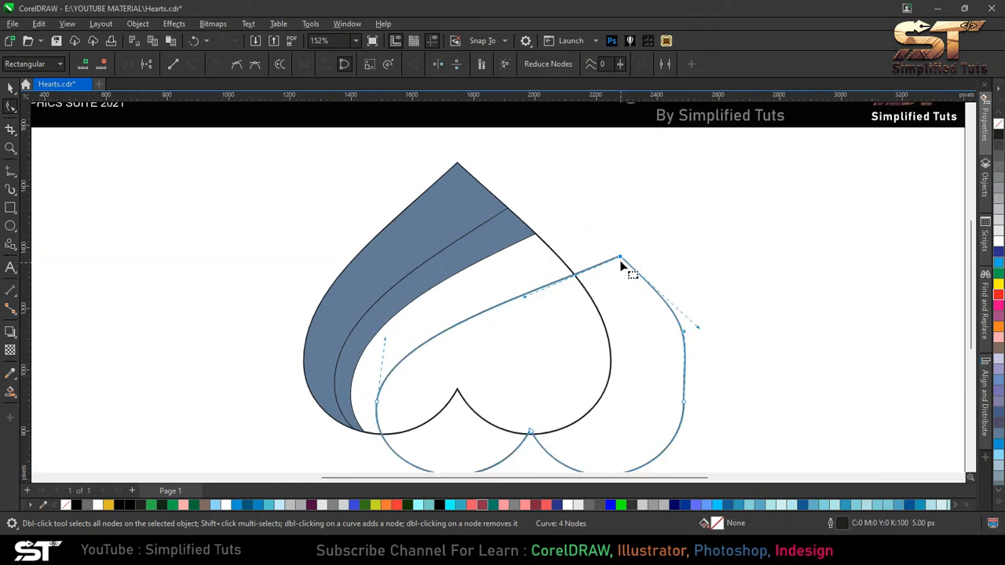
pyautogui.moveTo(621, 259); pyautogui.dragTo(623, 262)
# - Smart-fill the third band between the original heart and the copy
pyautogui.doubleClick(10, 89)
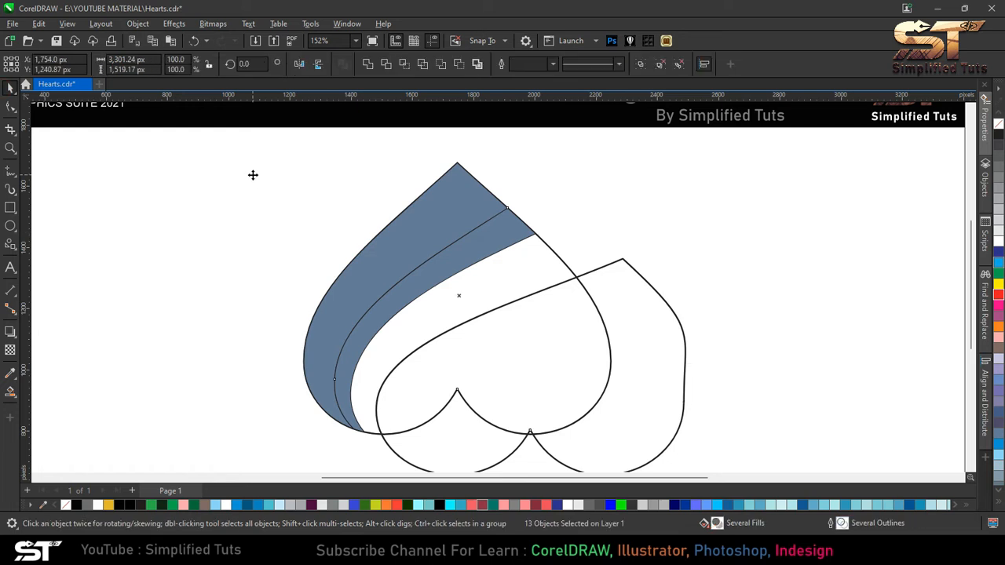
pyautogui.press('F4')
pyautogui.click(626, 301)
pyautogui.click(10, 390)
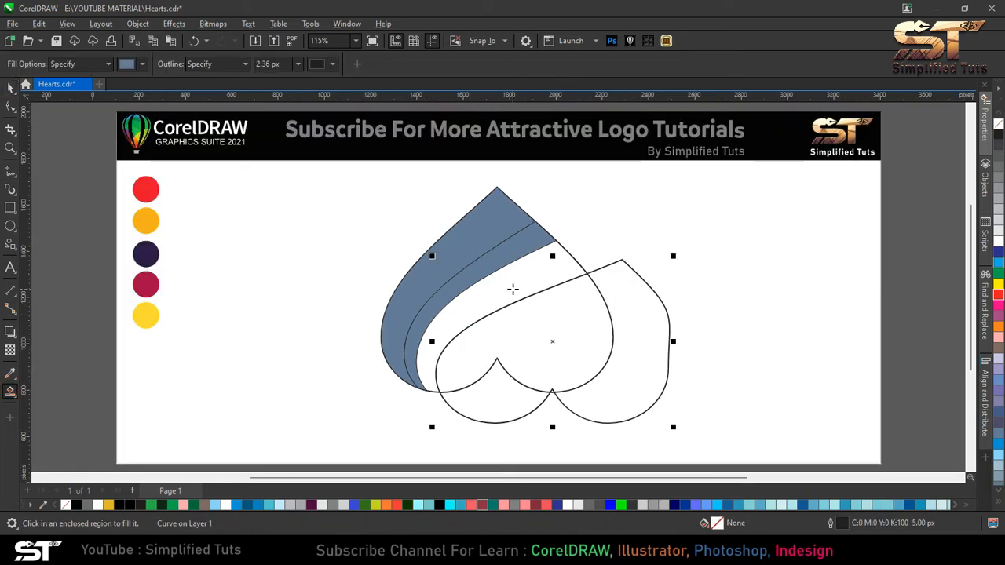
pyautogui.click(516, 288)
pyautogui.click(11, 87)
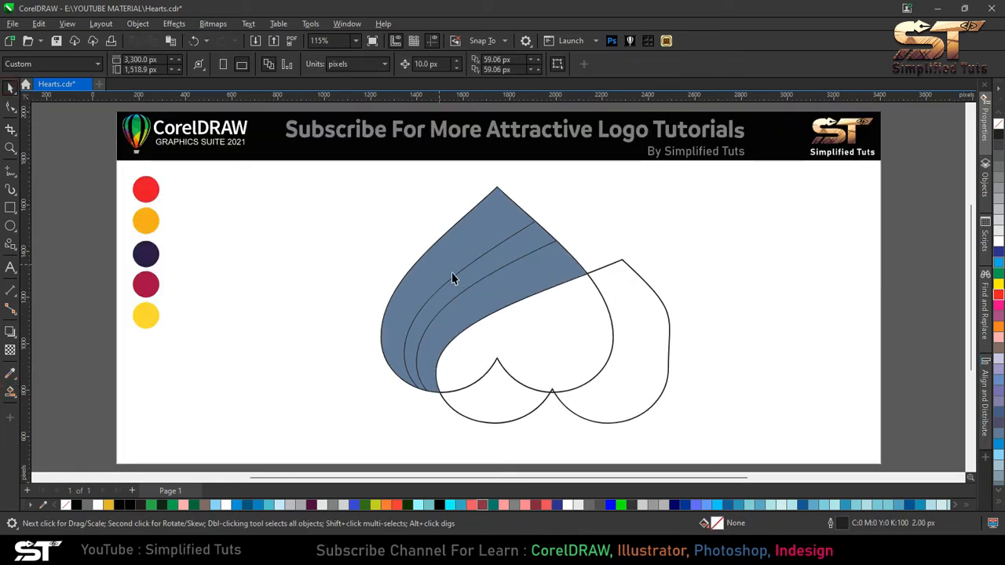
# - Move the copy up and right, nudge its top node down twice and adjust its handle
pyautogui.click(618, 292)
pyautogui.moveTo(621, 293); pyautogui.dragTo(644, 278)
pyautogui.click(7, 108)
pyautogui.moveTo(451, 336)
pyautogui.mouseDown()
pyautogui.moveTo(448, 347)
pyautogui.moveTo(448, 330)
pyautogui.mouseUp()
pyautogui.moveTo(624, 258); pyautogui.dragTo(663, 297)
pyautogui.press('Down')
pyautogui.press('Down')
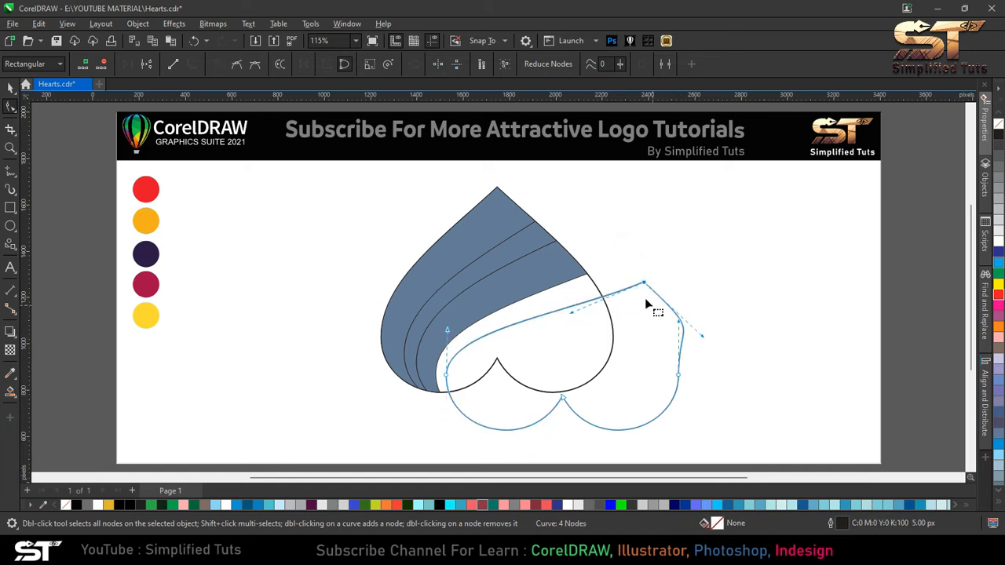
pyautogui.moveTo(571, 314); pyautogui.dragTo(581, 303)
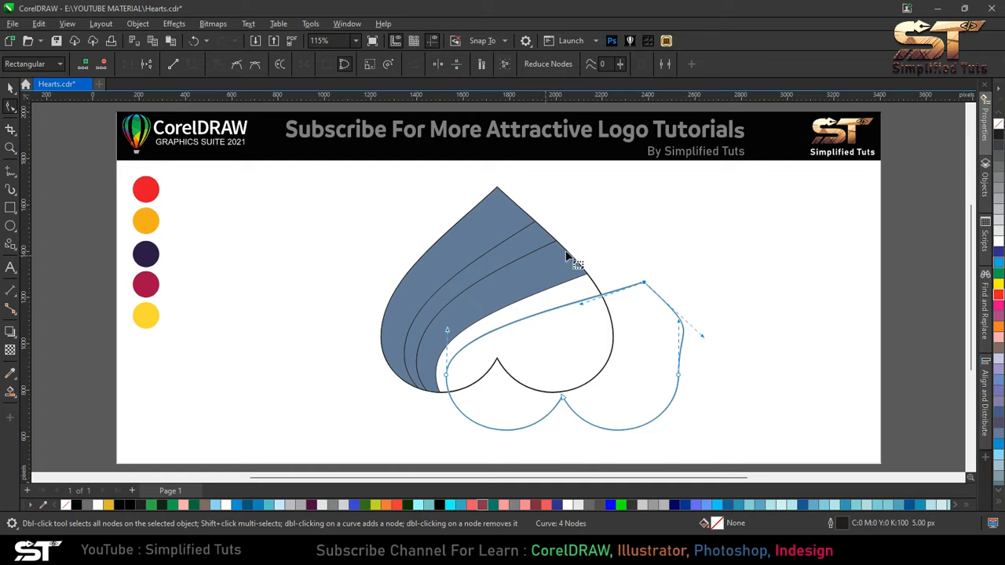
# - Smart-fill the fourth band between the original heart and the copy
pyautogui.click(10, 92)
pyautogui.click(497, 317)
pyautogui.click(11, 391)
pyautogui.click(540, 304)
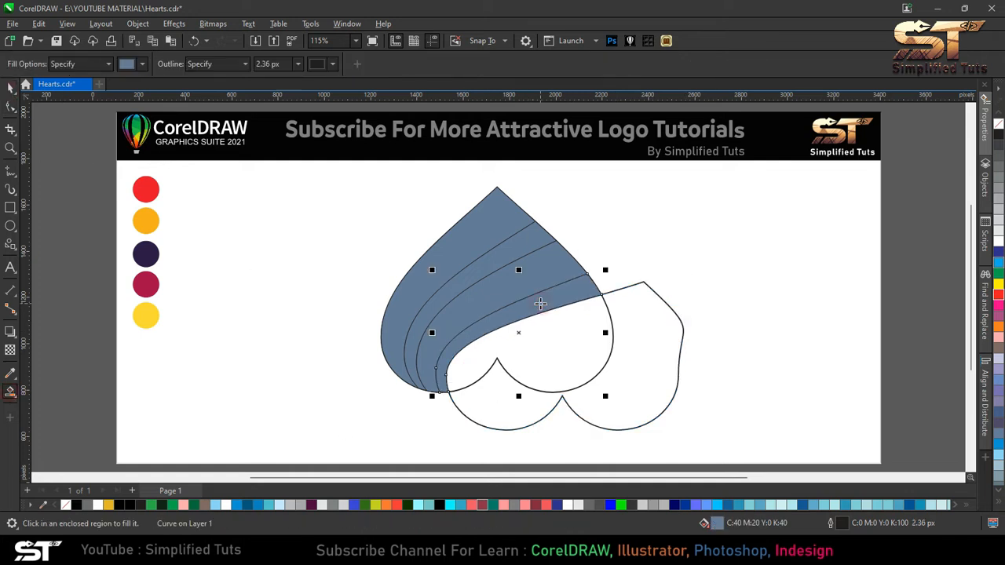
# - Delete the offset copy heart, keeping the original heart and its filled bands
pyautogui.click(10, 88)
pyautogui.press('Escape')
pyautogui.click(644, 330)
pyautogui.press('Delete')
pyautogui.moveTo(593, 341); pyautogui.dragTo(832, 321)
pyautogui.hotkey('ctrl', 'z')
pyautogui.click(793, 319)
pyautogui.click(583, 324)
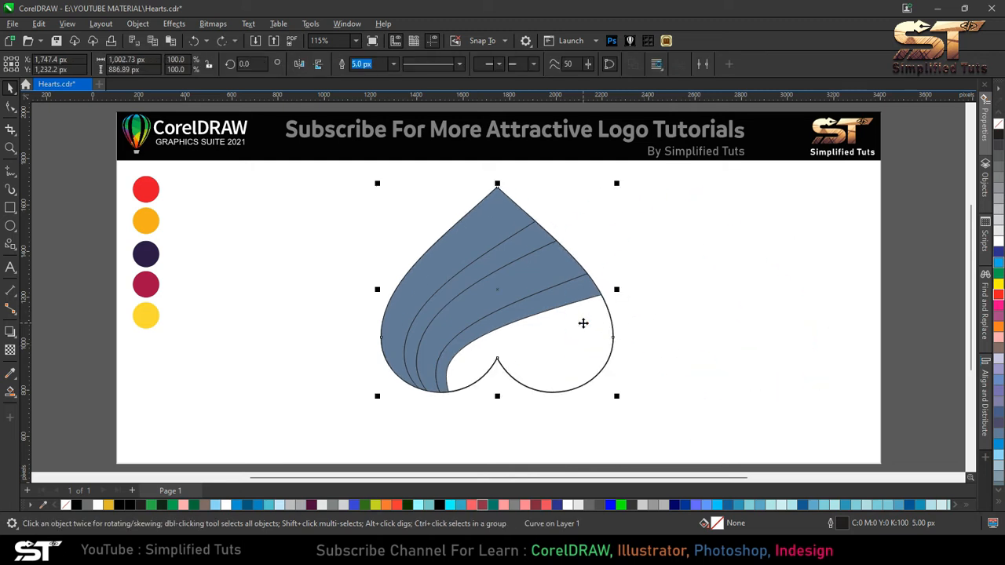
# - Color the outermost band orange by sampling the orange swatch with the eyedropper
pyautogui.click(751, 234)
pyautogui.click(533, 285)
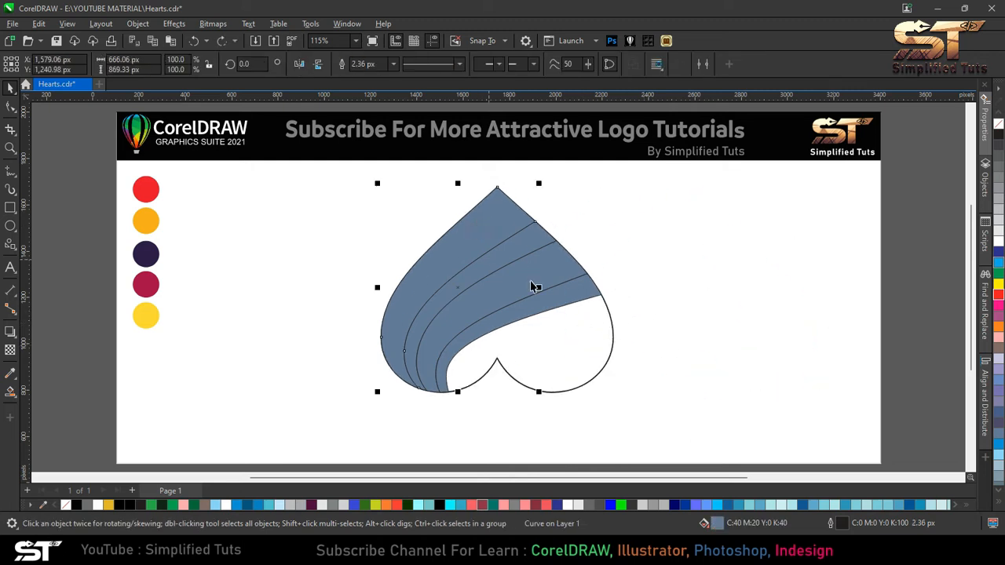
pyautogui.click(10, 372)
pyautogui.click(154, 212)
pyautogui.click(486, 225)
pyautogui.press('space')
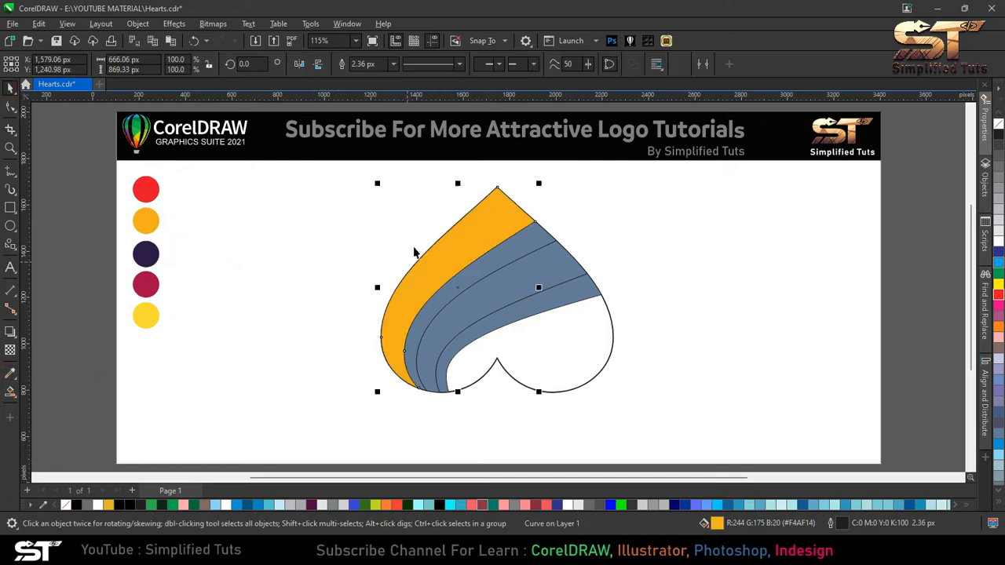
# - Give the outermost band a linear fountain fill from red at the bottom to orange at the top
pyautogui.click(16, 396)
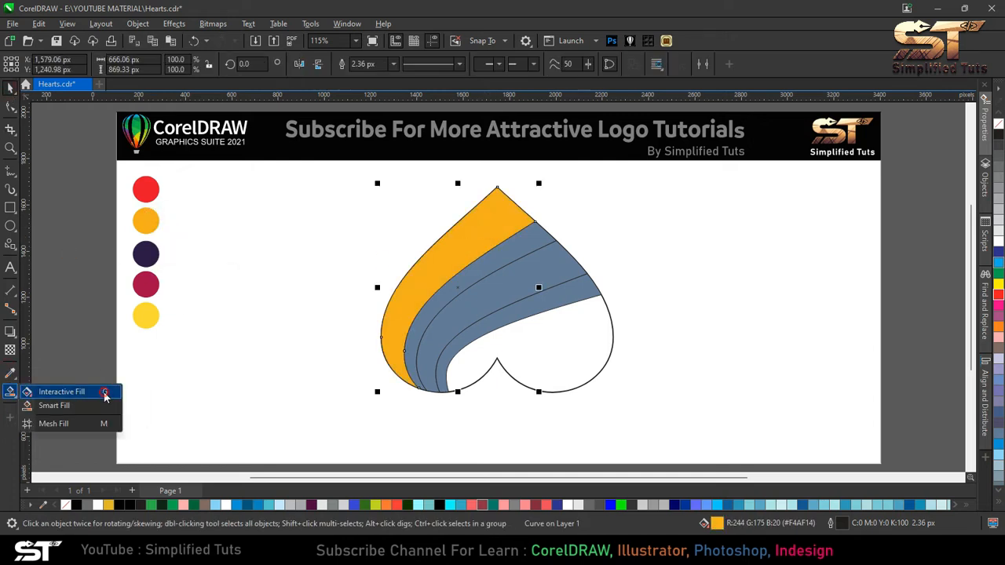
pyautogui.click(104, 393)
pyautogui.click(49, 64)
pyautogui.moveTo(382, 287); pyautogui.dragTo(516, 204)
pyautogui.moveTo(536, 293); pyautogui.dragTo(389, 350)
pyautogui.click(421, 347)
pyautogui.click(513, 324)
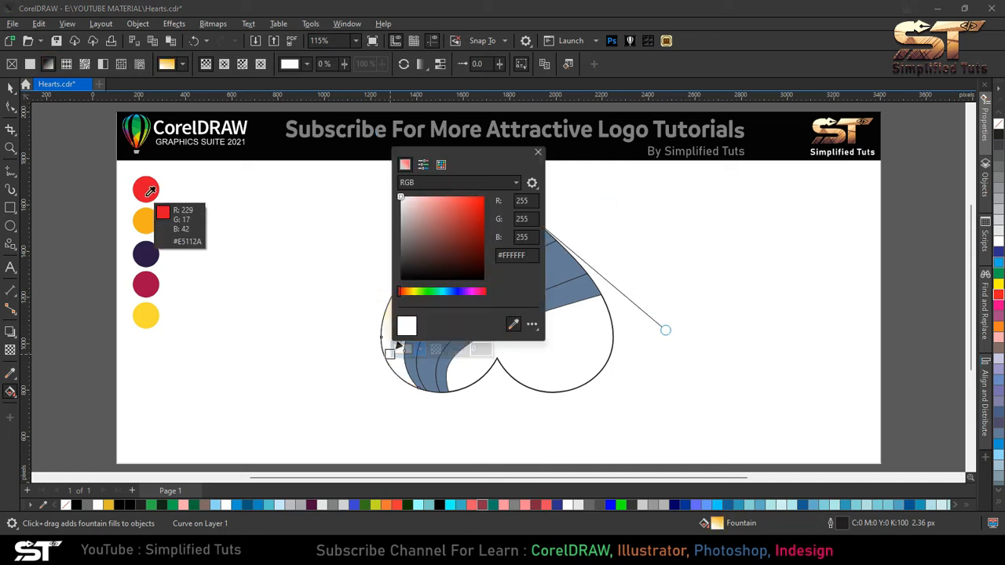
pyautogui.click(150, 191)
pyautogui.moveTo(390, 350); pyautogui.dragTo(415, 384)
pyautogui.click(10, 88)
pyautogui.click(56, 134)
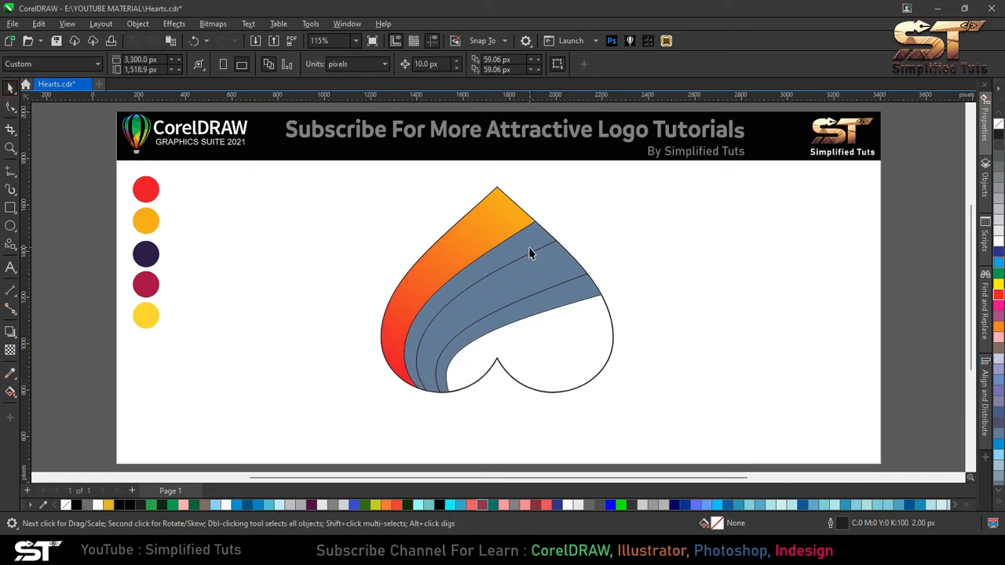
# - Draw a short vertical line across the second band near its top with the Freehand tool
pyautogui.click(530, 253)
pyautogui.press('F10')
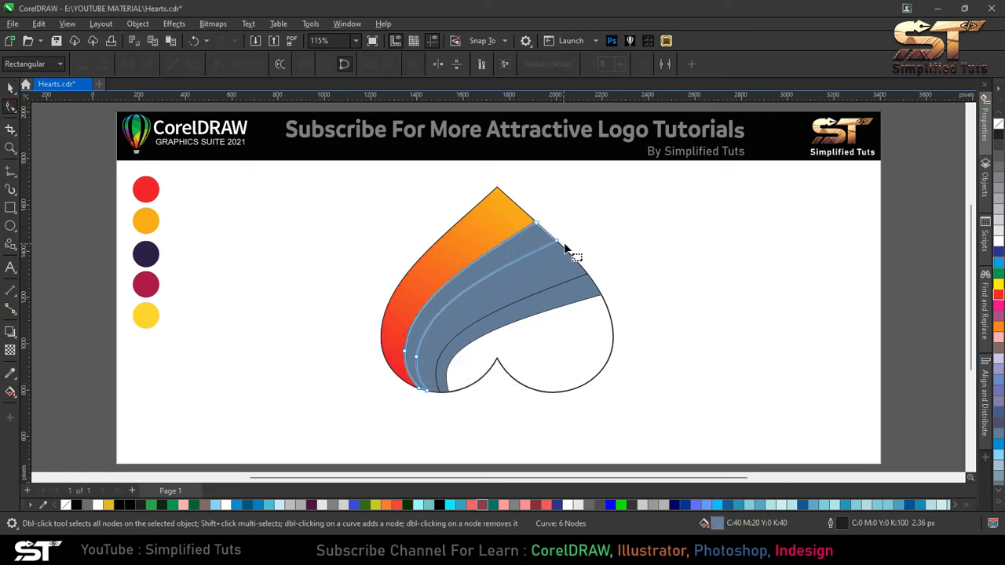
pyautogui.press('F5')
pyautogui.click(534, 222)
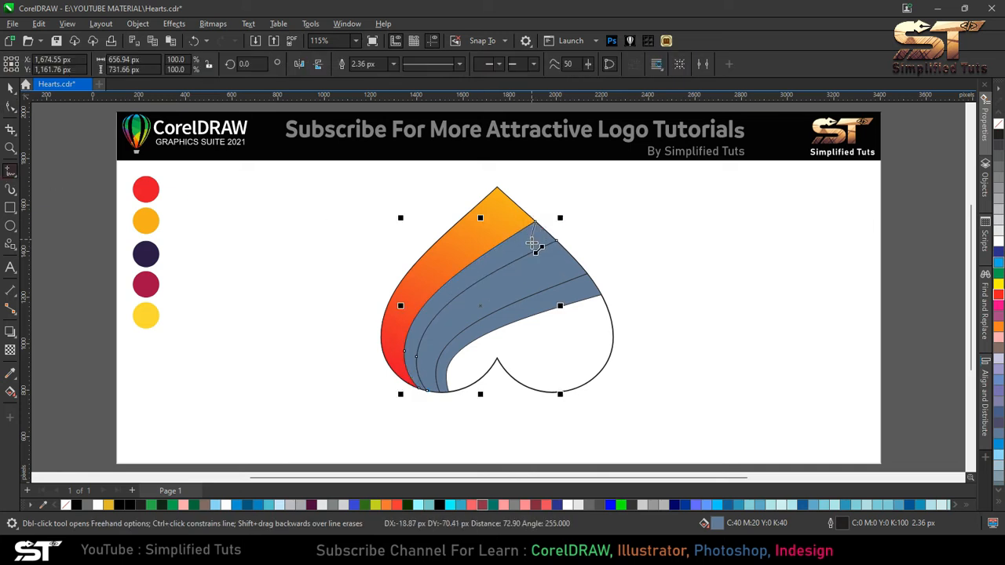
pyautogui.click(534, 257)
pyautogui.press('space')
pyautogui.scroll(3, 532, 235)
pyautogui.click(533, 235)
pyautogui.moveTo(533, 214); pyautogui.dragTo(533, 196)
pyautogui.press('Escape')
# - Smart-fill the second band below the cut line and delete the cut-off corner and line above it
pyautogui.hotkey('ctrl', 'a')
pyautogui.hotkey('shift', 'F2')
pyautogui.press('Escape')
pyautogui.click(16, 399)
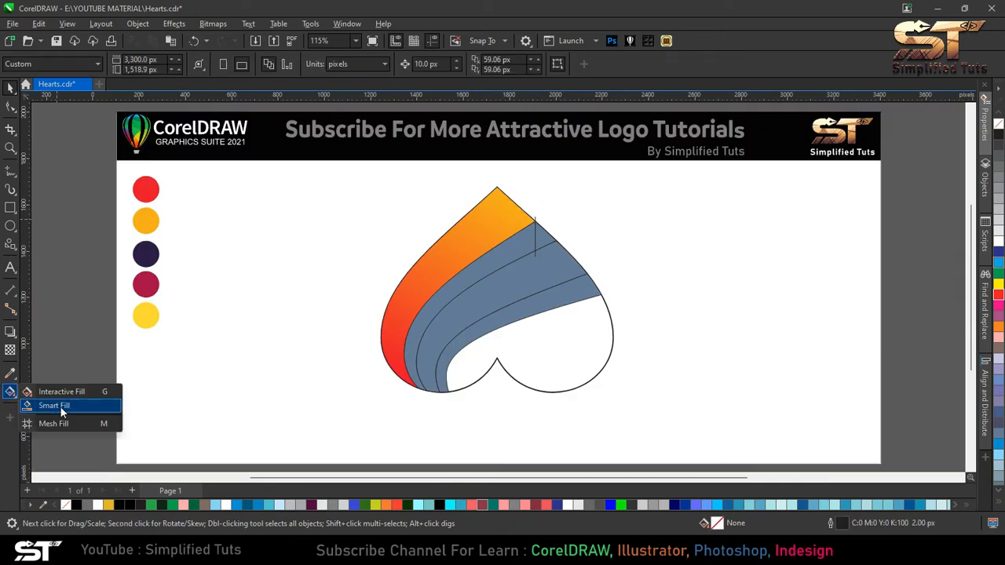
pyautogui.click(60, 405)
pyautogui.click(502, 259)
pyautogui.press('space')
pyautogui.press('Escape')
pyautogui.click(542, 233)
pyautogui.press('Delete')
pyautogui.click(535, 250)
pyautogui.press('Delete')
pyautogui.hotkey('ctrl', 'z')
# - Draw a vertical cut line across the third band near the heart's right edge and smart-fill the band left of it
pyautogui.moveTo(536, 238); pyautogui.dragTo(575, 252)
pyautogui.scroll(6, 587, 276)
pyautogui.scroll(-2, 566, 234)
pyautogui.scroll(-1, 567, 238)
pyautogui.hotkey('ctrl', 'a')
pyautogui.press('F4')
pyautogui.press('Escape')
pyautogui.click(10, 392)
pyautogui.click(563, 301)
pyautogui.click(10, 87)
pyautogui.click(587, 268)
pyautogui.press('Delete')
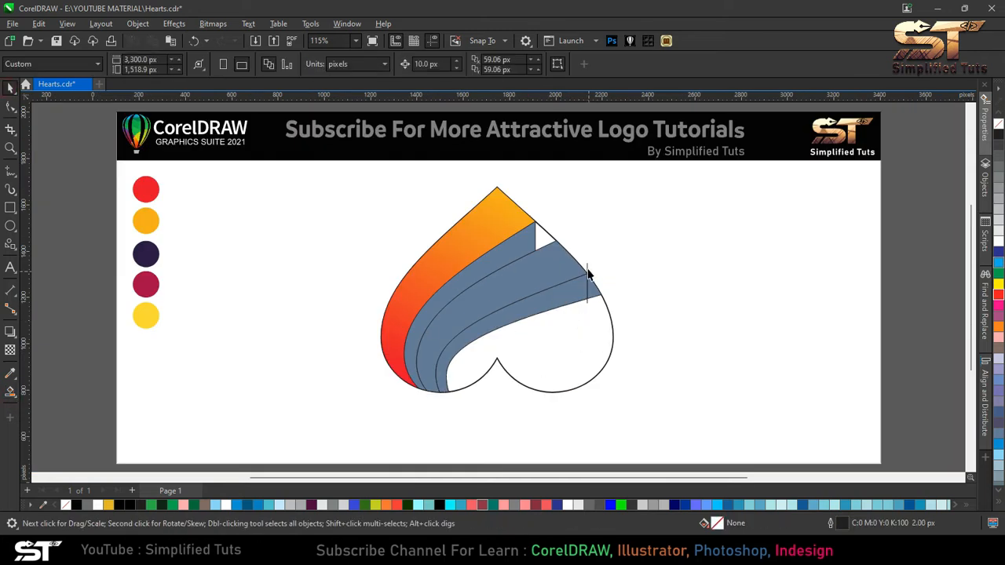
# - Delete the cut line and the leftover third-band piece right of it
pyautogui.click(597, 289)
pyautogui.press('Delete')
pyautogui.click(572, 297)
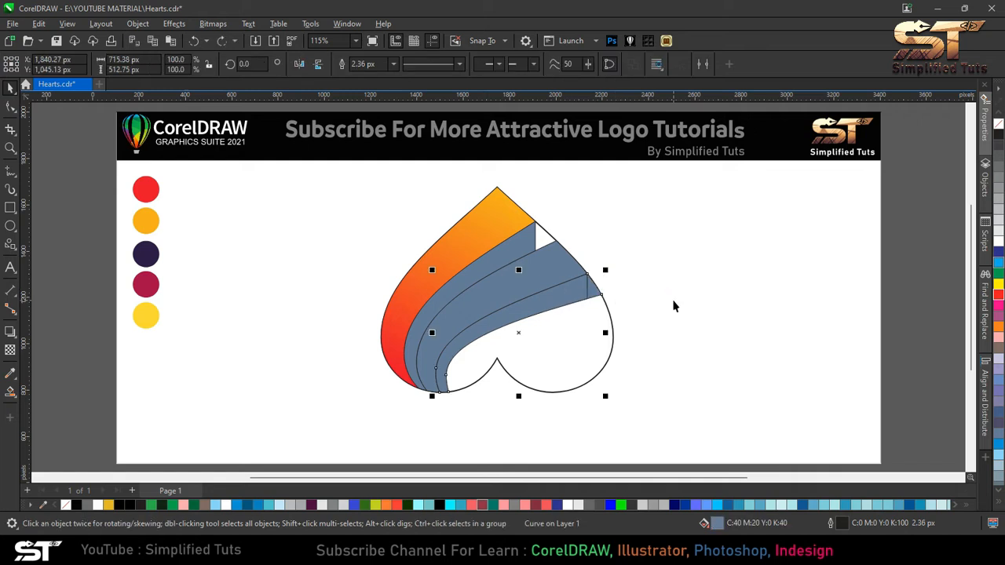
pyautogui.click(585, 291)
pyautogui.press('Delete')
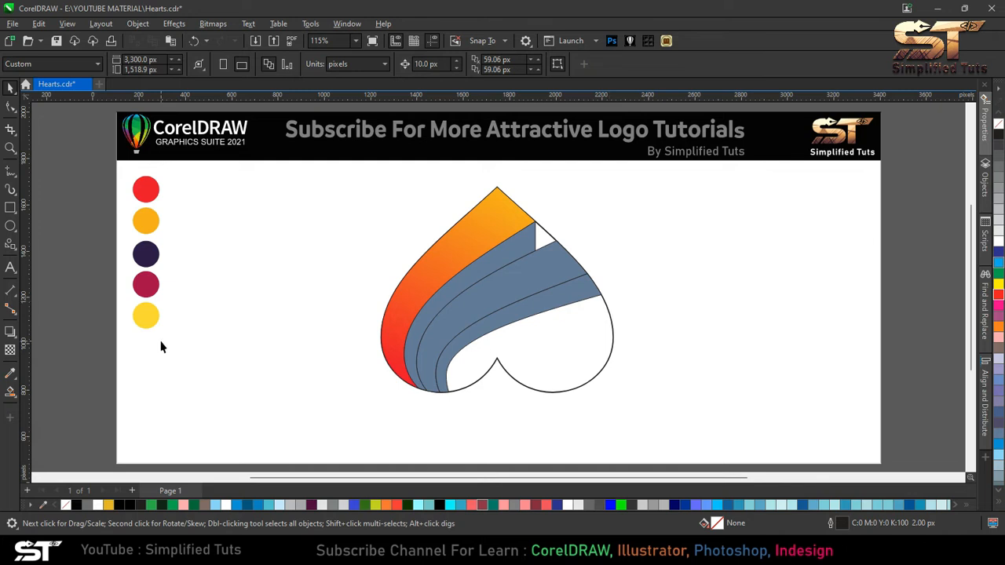
# - Smart-fill the remaining lower heart region beneath the third band
pyautogui.press('space')
pyautogui.click(563, 339)
pyautogui.click(11, 91)
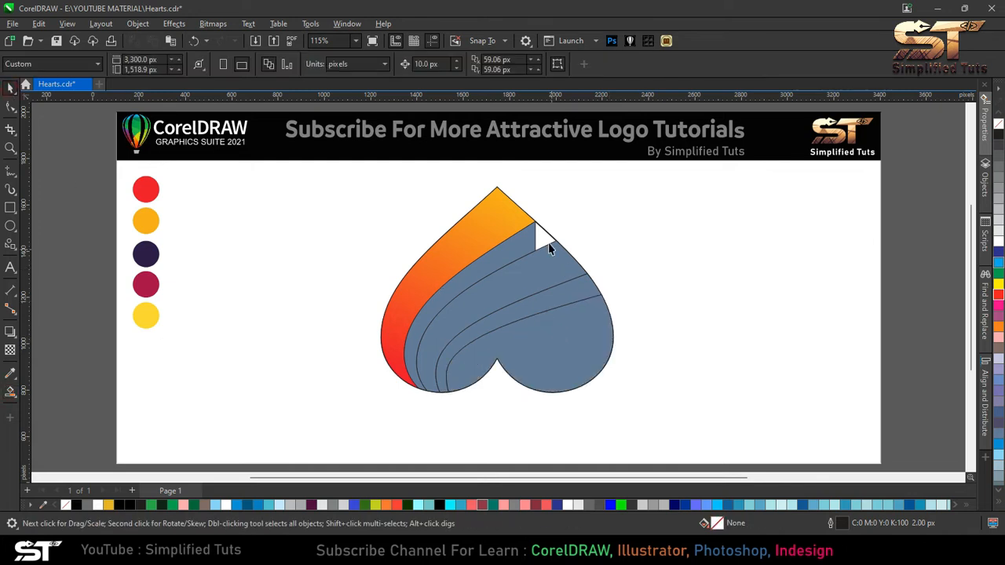
# - Draw a vertical cut line across the lower region near the heart's right edge and smart-fill the area left of it
pyautogui.scroll(4, 593, 277)
pyautogui.click(11, 172)
pyautogui.click(575, 198)
pyautogui.keyDown('ctrl'); pyautogui.click(575, 418); pyautogui.keyUp('ctrl')
pyautogui.click(10, 89)
pyautogui.click(575, 295)
pyautogui.moveTo(574, 295); pyautogui.dragTo(579, 250)
pyautogui.scroll(-3, 579, 250)
pyautogui.click(11, 392)
pyautogui.click(533, 300)
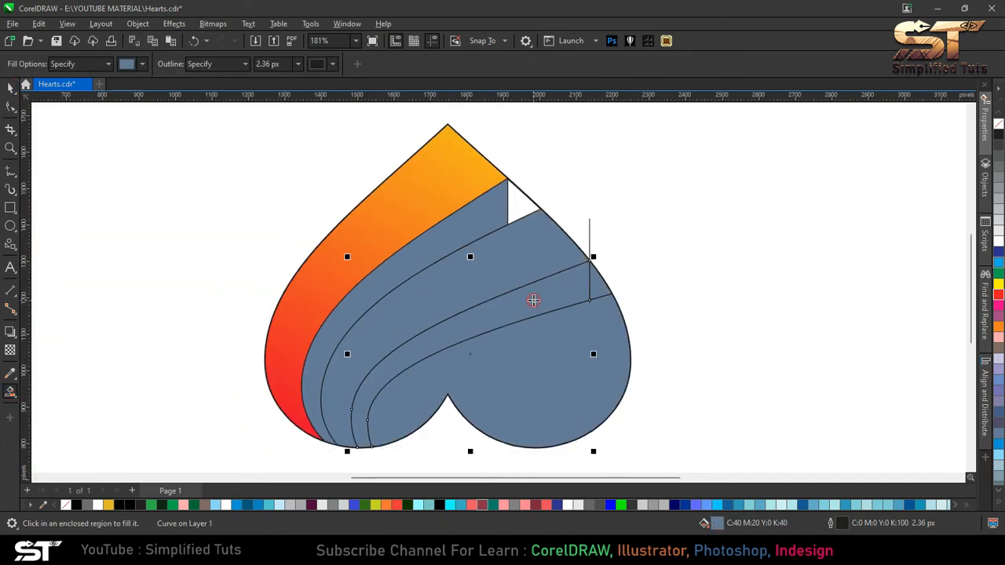
# - Delete the cut line and the leftover lower-region piece right of it
pyautogui.click(111, 157)
pyautogui.click(590, 226)
pyautogui.press('Delete')
pyautogui.click(597, 285)
pyautogui.press('Delete')
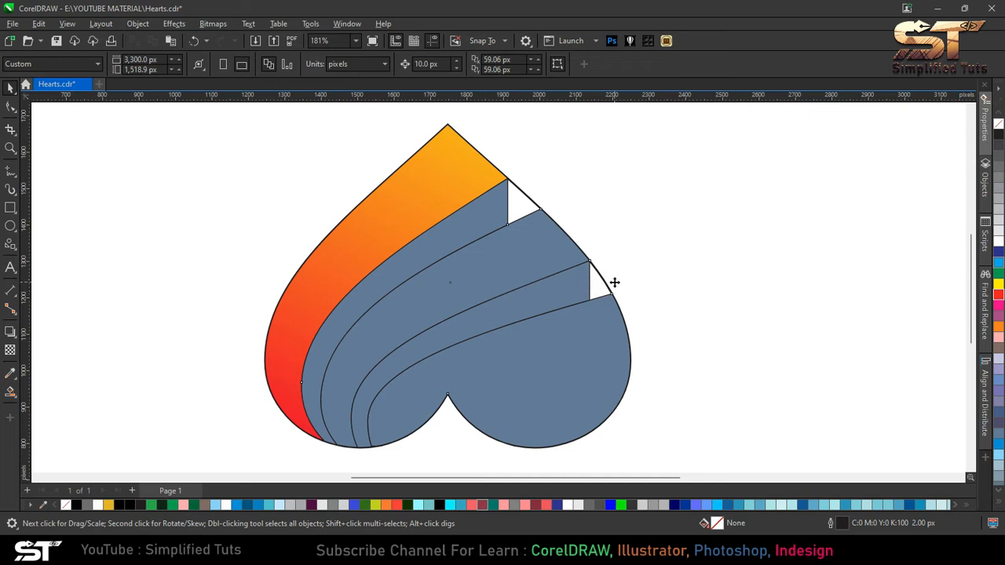
# - Move the original heart outline upward so it sits slightly above the filled bands
pyautogui.hotkey('ctrl', 'a')
pyautogui.press('F4')
pyautogui.click(610, 284)
pyautogui.click(545, 231)
pyautogui.moveTo(544, 231); pyautogui.dragTo(514, 228)
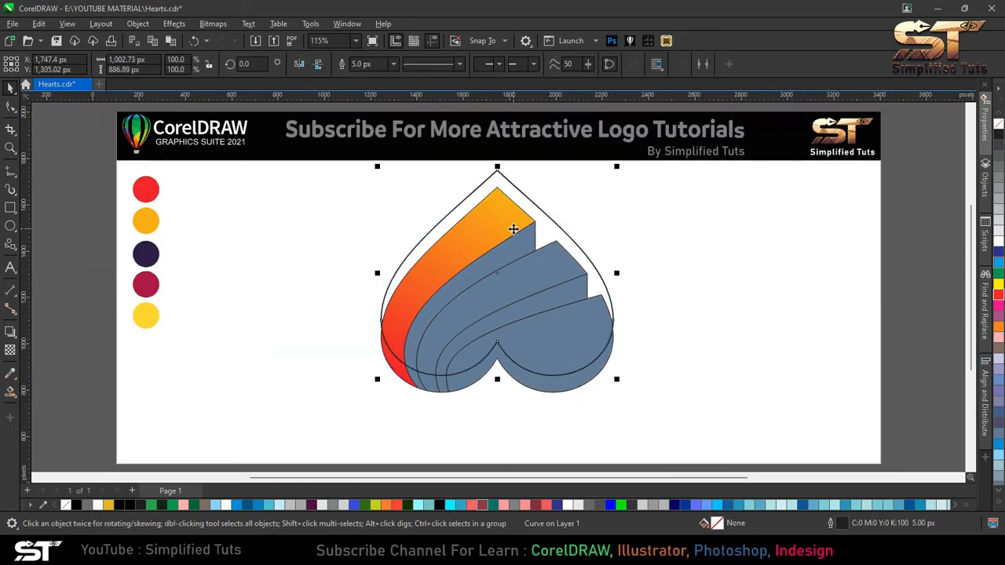
pyautogui.press('F10')
pyautogui.moveTo(314, 287); pyautogui.dragTo(582, 291)
pyautogui.press('Up')
pyautogui.press('Up')
pyautogui.press('Up')
pyautogui.press('Up')
pyautogui.press('Up')
pyautogui.press('Up')
pyautogui.press('Up')
pyautogui.press('Up')
pyautogui.press('Down')
pyautogui.press('Down')
pyautogui.press('Down')
pyautogui.press('Down')
pyautogui.press('Down')
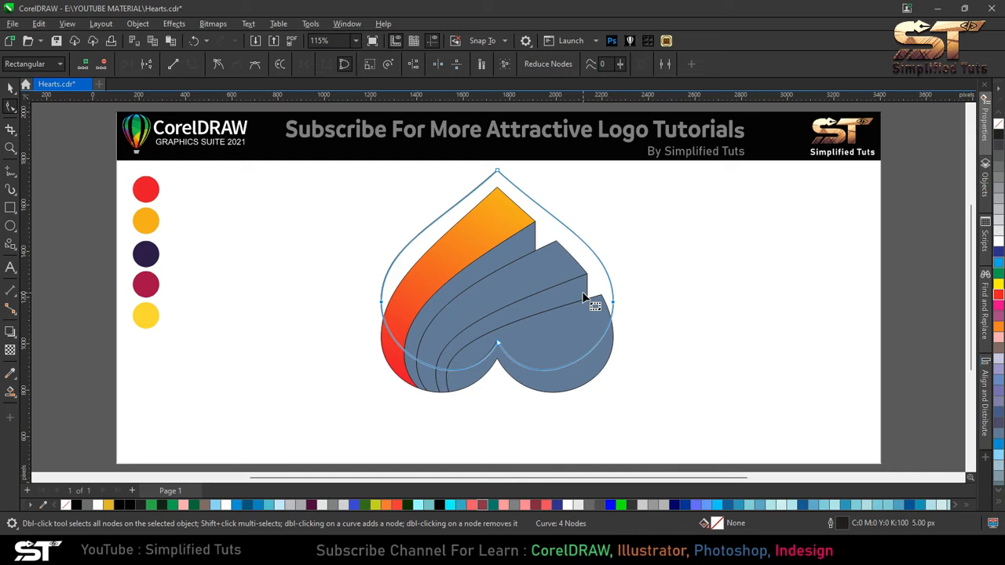
pyautogui.click(10, 88)
pyautogui.click(363, 283)
# - Smart-fill the slivers between the shifted heart outline and the bottoms of the bands
pyautogui.click(9, 391)
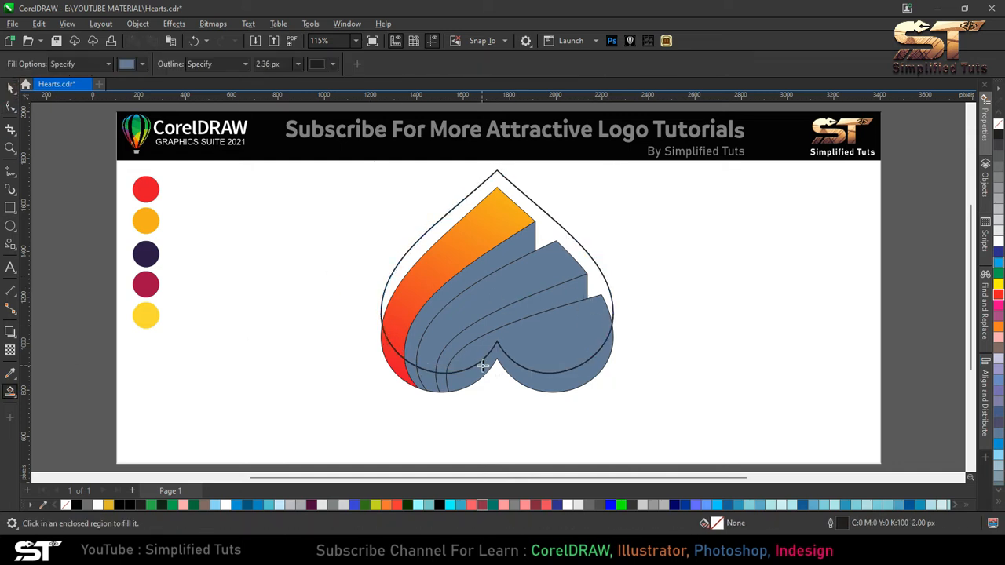
pyautogui.click(593, 330)
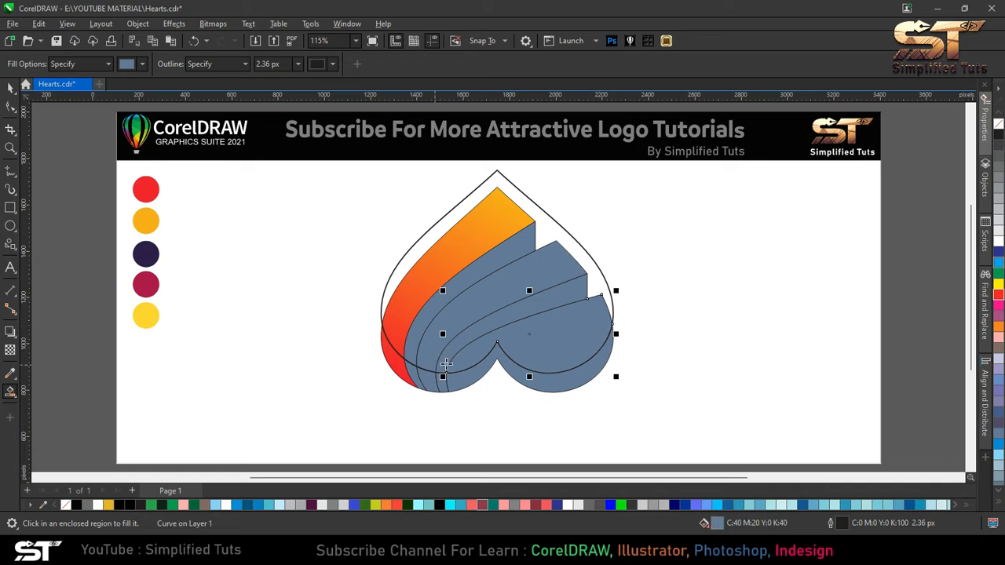
pyautogui.click(566, 377)
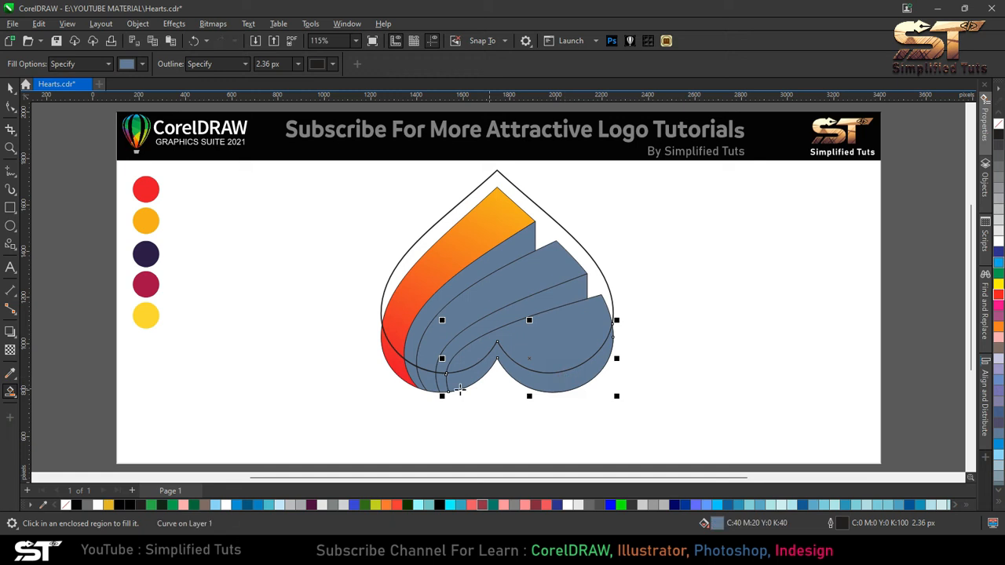
pyautogui.click(430, 383)
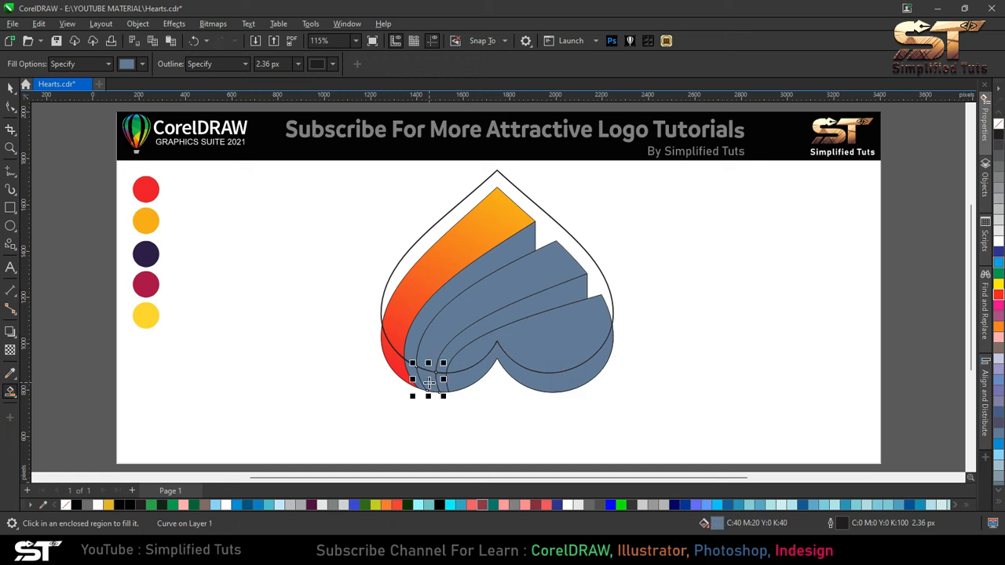
pyautogui.click(402, 364)
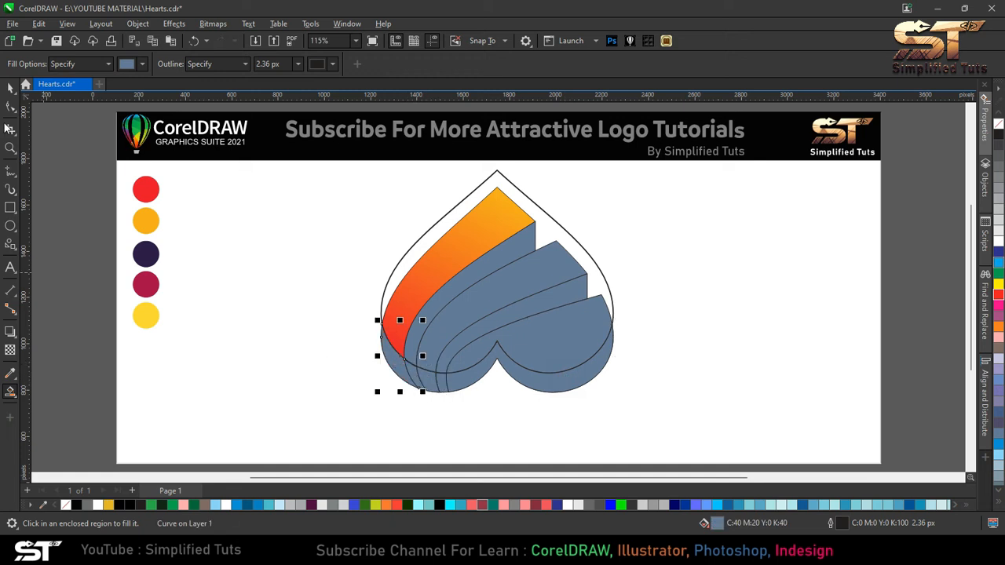
# - Delete the shifted heart outline
pyautogui.click(10, 88)
pyautogui.click(427, 234)
pyautogui.press('Delete')
# - Select the smart-filled bottom slivers and move them aside to the right of the heart
pyautogui.click(399, 373)
pyautogui.keyDown('shift'); pyautogui.click(414, 377); pyautogui.keyUp('shift')
pyautogui.keyDown('shift'); pyautogui.click(430, 382); pyautogui.keyUp('shift')
pyautogui.keyDown('shift'); pyautogui.click(443, 383); pyautogui.keyUp('shift')
pyautogui.keyDown('shift'); pyautogui.click(554, 378); pyautogui.keyUp('shift')
pyautogui.click(369, 65)
pyautogui.moveTo(499, 375); pyautogui.dragTo(754, 375)
pyautogui.click(625, 363)
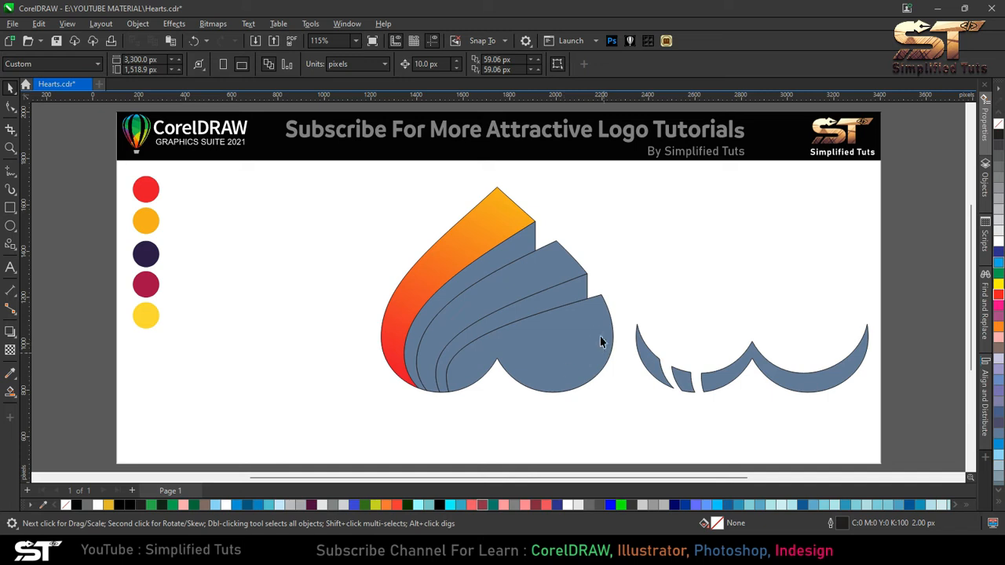
# - Color the second band crimson by sampling the crimson swatch with the eyedropper
pyautogui.click(507, 272)
pyautogui.click(414, 251)
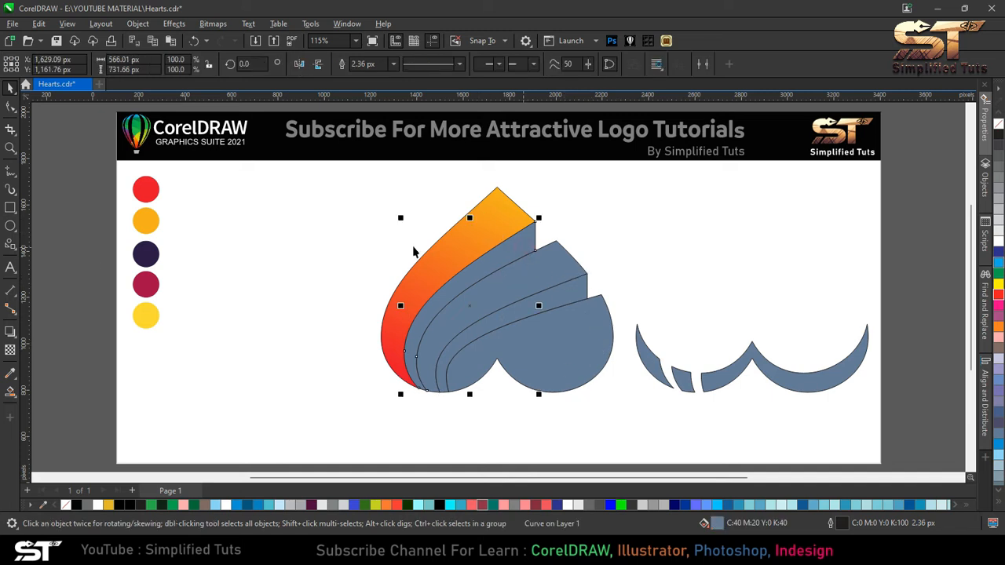
pyautogui.click(11, 375)
pyautogui.click(155, 281)
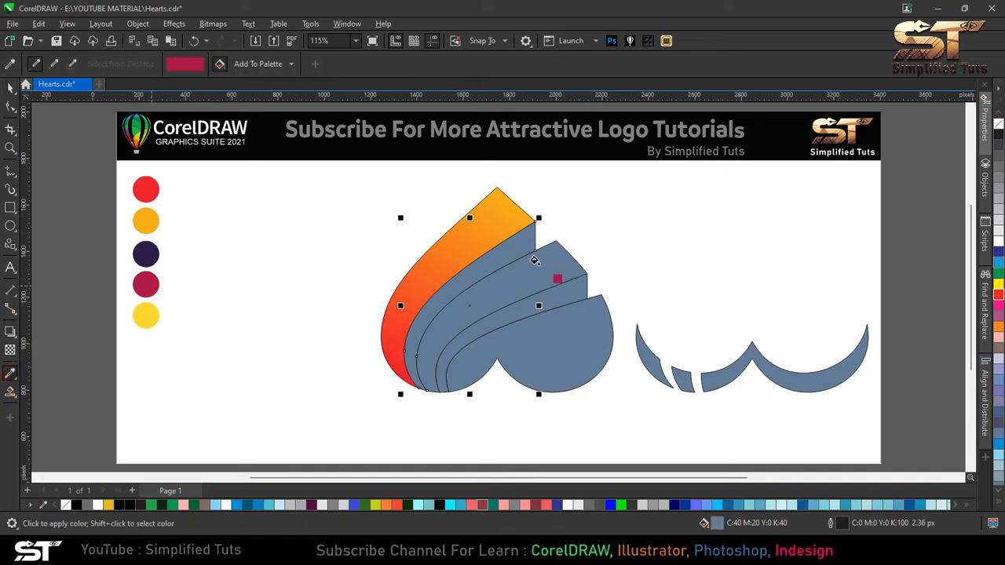
pyautogui.click(522, 253)
# - Give the second band a linear fountain fill running from crimson to the dark purple swatch color
pyautogui.click(15, 400)
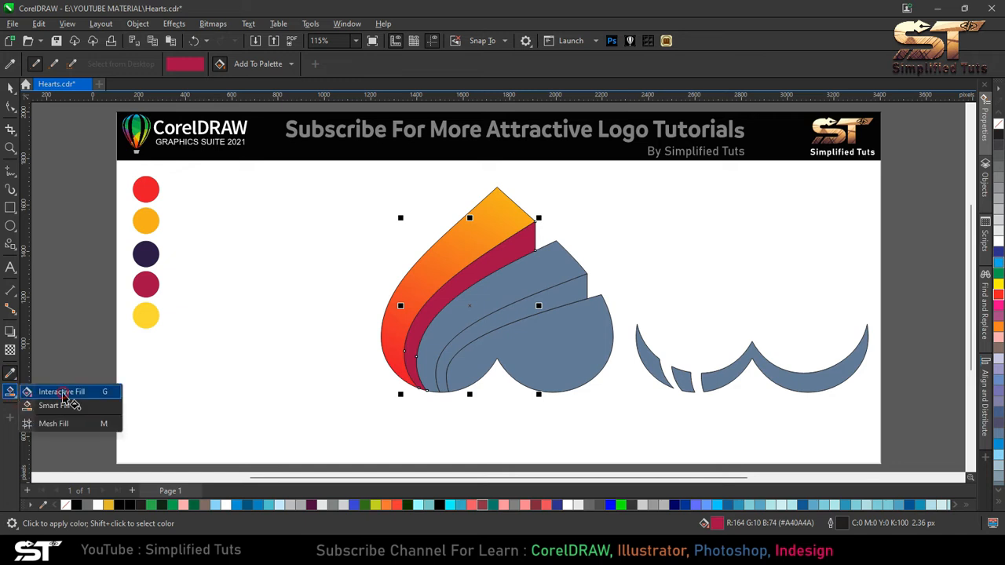
pyautogui.click(63, 391)
pyautogui.click(49, 64)
pyautogui.moveTo(401, 306); pyautogui.dragTo(535, 236)
pyautogui.moveTo(534, 305); pyautogui.dragTo(417, 375)
pyautogui.click(540, 346)
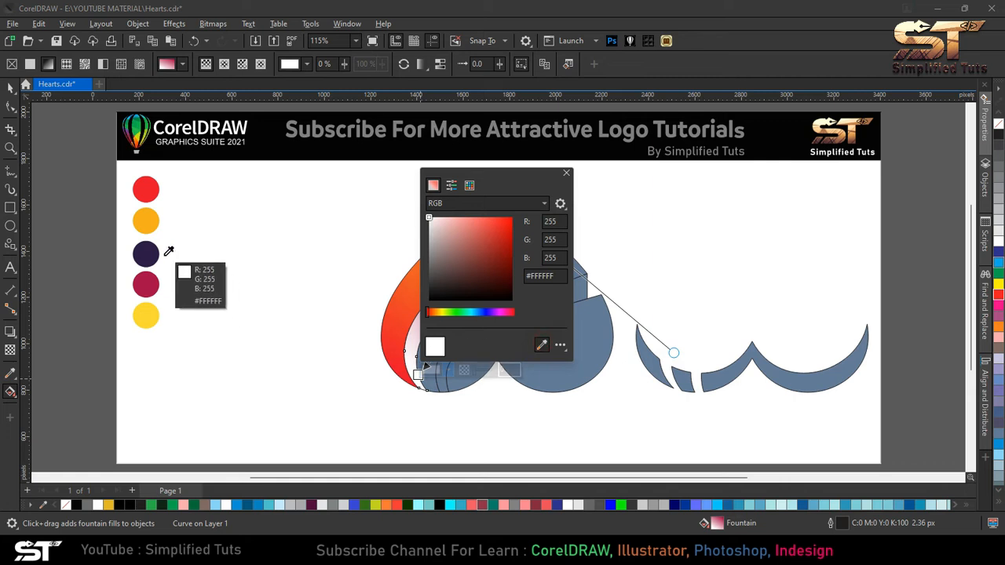
pyautogui.click(146, 254)
pyautogui.press('space')
# - Copy the matching fountain fills onto the third band, fourth band and lower heart region
pyautogui.moveTo(476, 258); pyautogui.dragTo(562, 299)
pyautogui.click(599, 339)
pyautogui.click(542, 261)
pyautogui.click(483, 226)
pyautogui.moveTo(484, 226); pyautogui.dragTo(577, 328)
pyautogui.click(573, 307)
pyautogui.click(611, 367)
pyautogui.click(503, 215)
pyautogui.keyDown('shift'); pyautogui.click(542, 268); pyautogui.keyUp('shift')
pyautogui.keyDown('shift'); pyautogui.click(578, 326); pyautogui.keyUp('shift')
# - Remove the outlines from all the heart pieces
pyautogui.rightClick(999, 124)
pyautogui.click(864, 188)
pyautogui.click(529, 242)
pyautogui.keyDown('shift'); pyautogui.click(562, 296); pyautogui.keyUp('shift')
pyautogui.rightClick(999, 124)
pyautogui.click(903, 173)
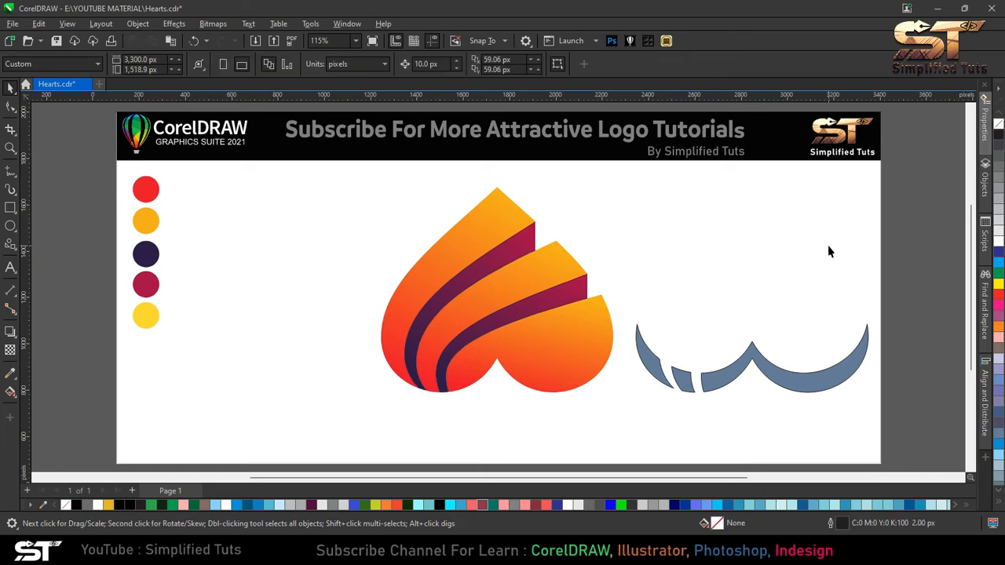
# - Remove the outline from the bottom slivers and copy the orange fountain fill onto them
pyautogui.click(754, 361)
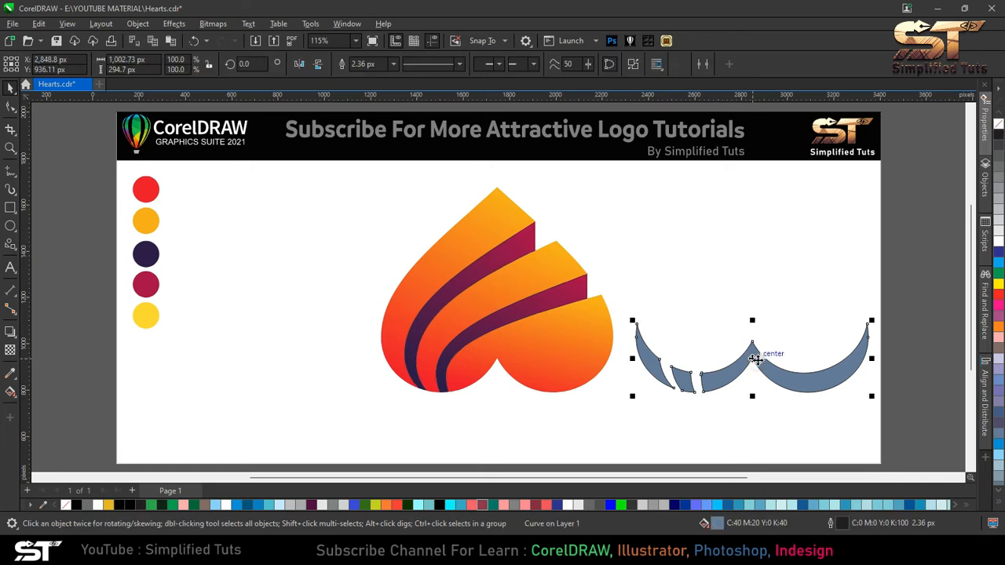
pyautogui.rightClick(999, 124)
pyautogui.moveTo(567, 334); pyautogui.dragTo(719, 379)
pyautogui.click(741, 418)
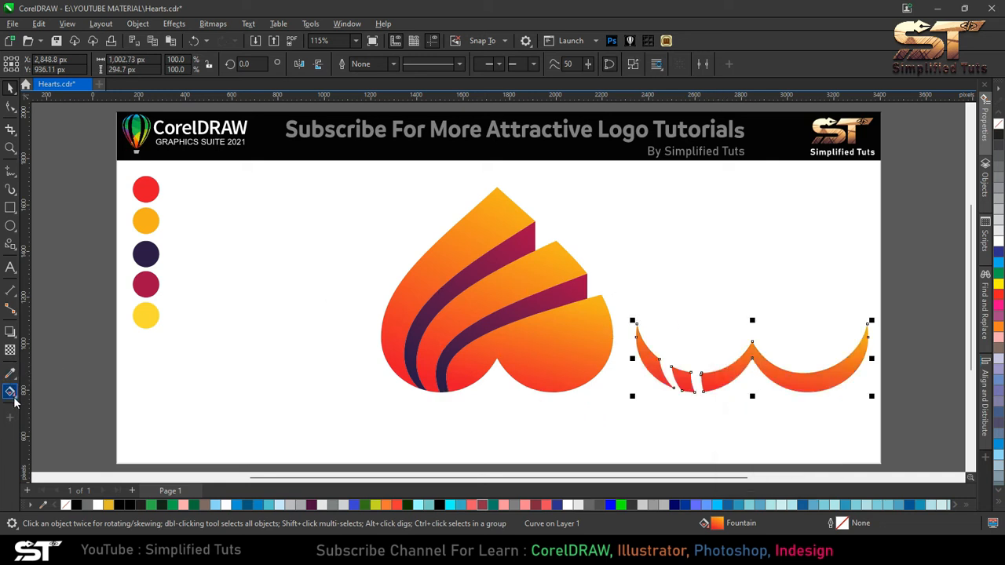
# - Apply transparency to the slivers with the Overlay merge mode
pyautogui.click(10, 349)
pyautogui.click(30, 63)
pyautogui.click(155, 66)
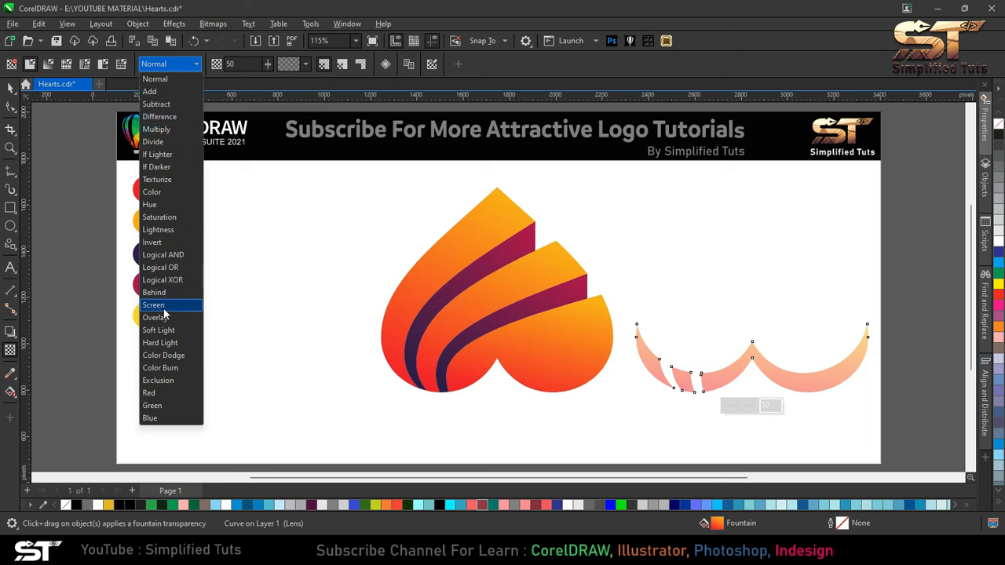
pyautogui.click(164, 317)
# - Align the slivers with the heart's right edge so they overlap the heart's bottom
pyautogui.click(10, 88)
pyautogui.keyDown('shift'); pyautogui.click(563, 325); pyautogui.keyUp('shift')
pyautogui.press('r')
pyautogui.keyDown('alt'); pyautogui.click(538, 379); pyautogui.keyUp('alt')
pyautogui.moveTo(538, 378); pyautogui.dragTo(538, 347)
pyautogui.hotkey('ctrl', 'z')
pyautogui.keyDown('alt'); pyautogui.click(546, 381); pyautogui.keyUp('alt')
pyautogui.keyDown('alt'); pyautogui.click(546, 382); pyautogui.keyUp('alt')
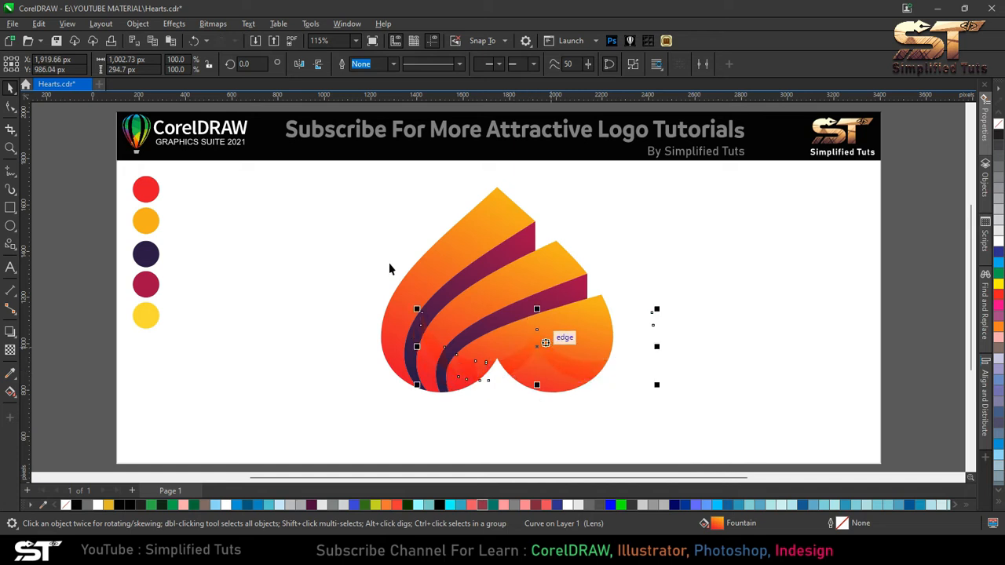
# - Set the slivers' transparency value to 100
pyautogui.click(10, 350)
pyautogui.write('100')
pyautogui.press('Return')
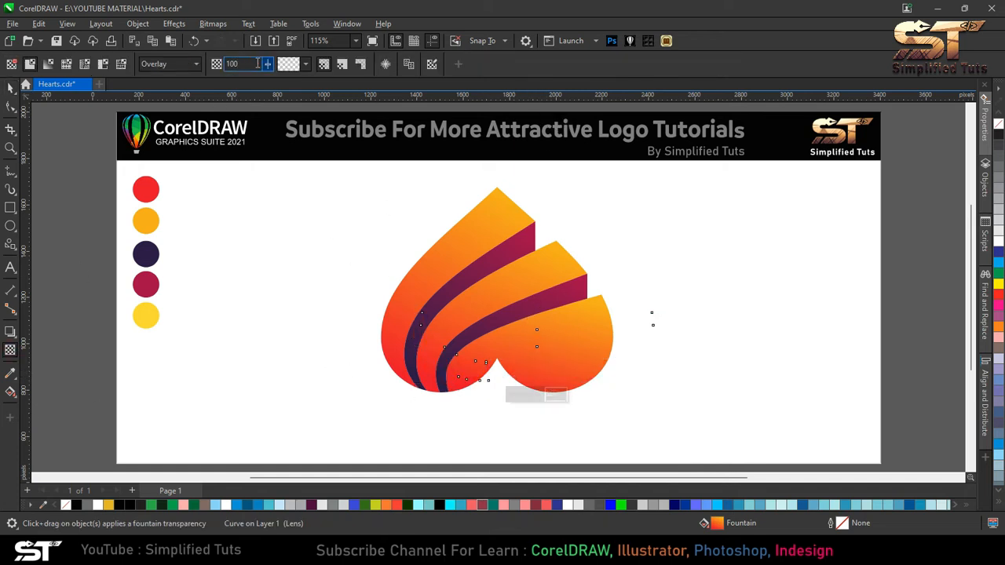
# - Reposition the transparent slivers along the heart's bottom edge
pyautogui.press('space')
pyautogui.keyDown('shift'); pyautogui.click(588, 311); pyautogui.keyUp('shift')
pyautogui.press('Escape')
pyautogui.click(573, 371)
pyautogui.moveTo(537, 347); pyautogui.dragTo(505, 358)
pyautogui.scroll(3, 501, 361)
pyautogui.moveTo(539, 391); pyautogui.dragTo(516, 373)
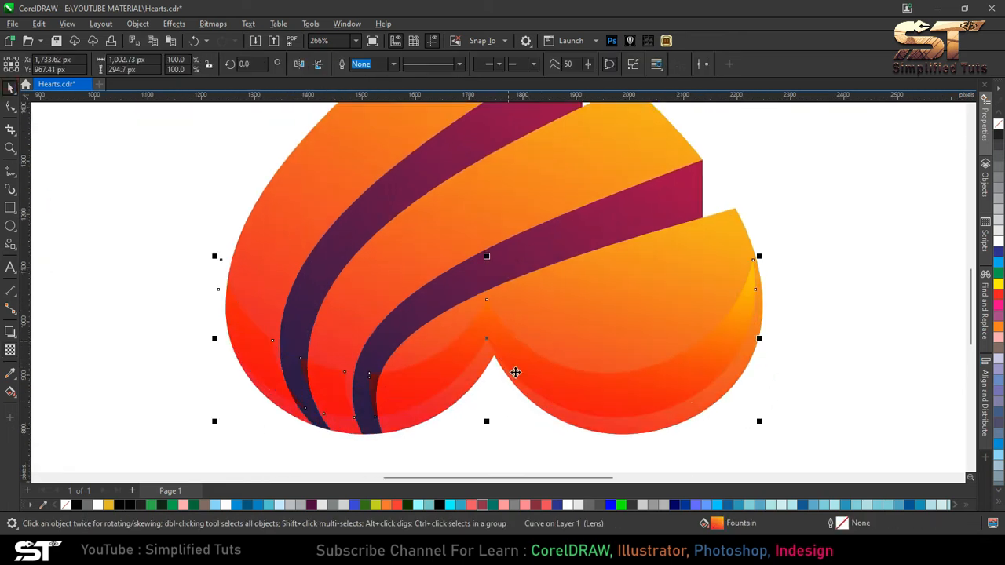
pyautogui.scroll(3, 515, 372)
pyautogui.moveTo(489, 314); pyautogui.dragTo(538, 393)
pyautogui.scroll(-3, 539, 393)
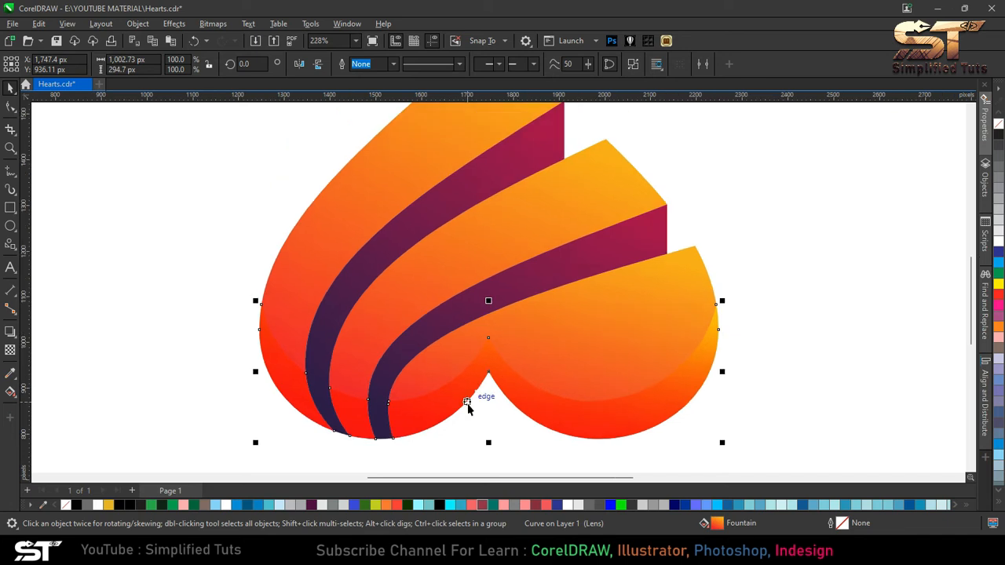
pyautogui.scroll(-3, 468, 409)
pyautogui.click(561, 419)
pyautogui.click(578, 406)
pyautogui.press('Escape')
pyautogui.click(567, 376)
# - Adjust the slivers' fountain fill to run vertically from orange above to red at the bottom
pyautogui.click(9, 394)
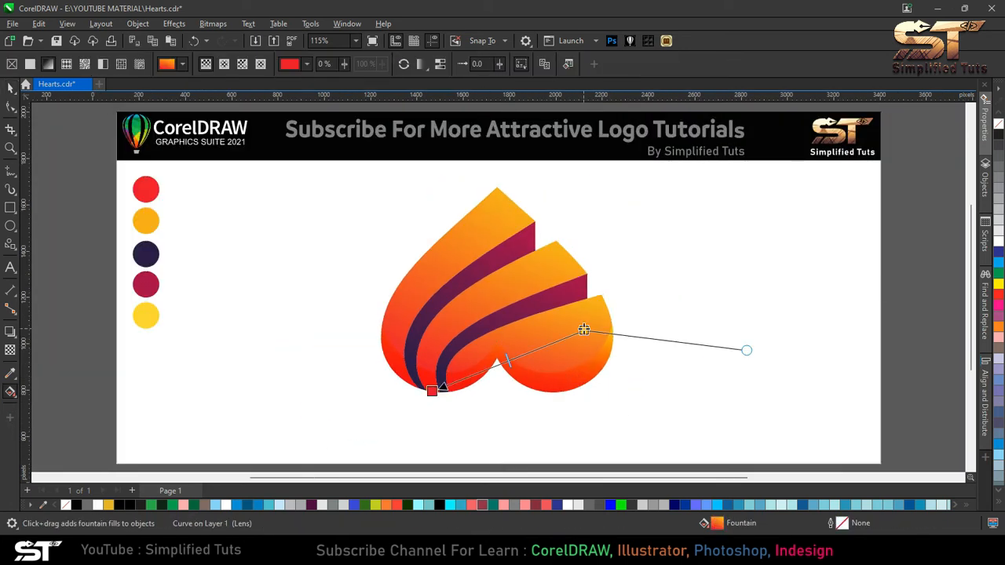
pyautogui.moveTo(584, 329); pyautogui.dragTo(613, 342)
pyautogui.moveTo(432, 391); pyautogui.dragTo(373, 339)
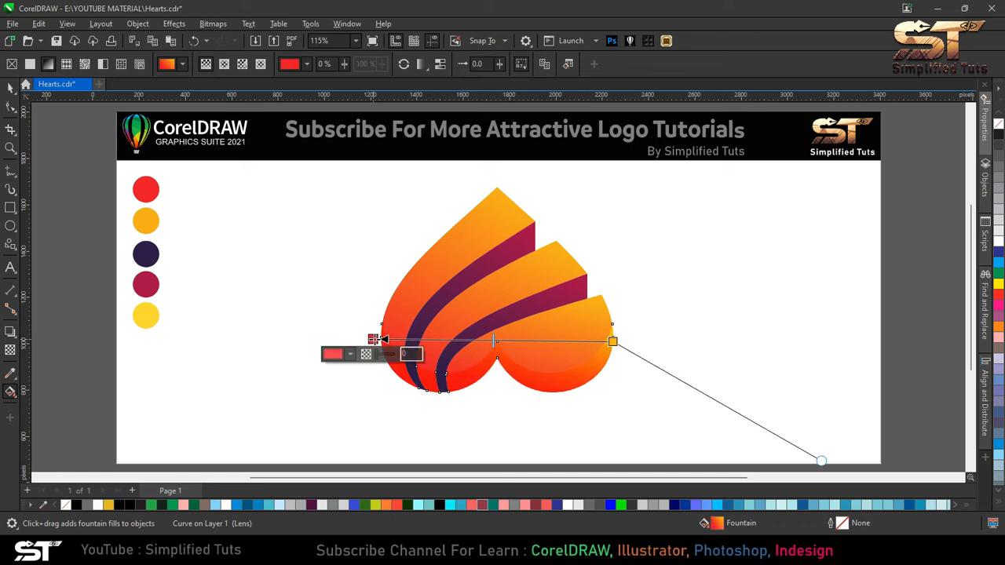
pyautogui.moveTo(613, 342); pyautogui.dragTo(497, 342)
pyautogui.moveTo(373, 339); pyautogui.dragTo(496, 416)
pyautogui.moveTo(497, 351); pyautogui.dragTo(497, 358)
pyautogui.moveTo(497, 417)
pyautogui.mouseDown()
pyautogui.moveTo(498, 435)
pyautogui.moveTo(514, 408)
pyautogui.moveTo(498, 404)
pyautogui.mouseUp()
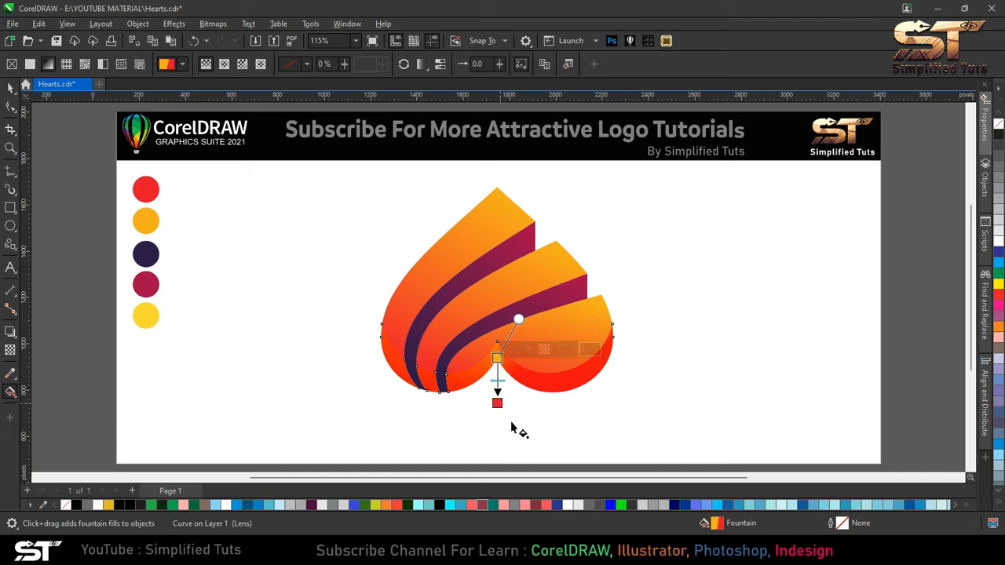
# - Switch the slivers to an elliptical fountain fill and stretch its radius toward the heart's right lobe
pyautogui.click(226, 65)
pyautogui.moveTo(510, 362)
pyautogui.mouseDown()
pyautogui.moveTo(499, 359)
pyautogui.moveTo(506, 293)
pyautogui.moveTo(493, 363)
pyautogui.mouseUp()
pyautogui.click(404, 64)
pyautogui.moveTo(506, 293); pyautogui.dragTo(586, 289)
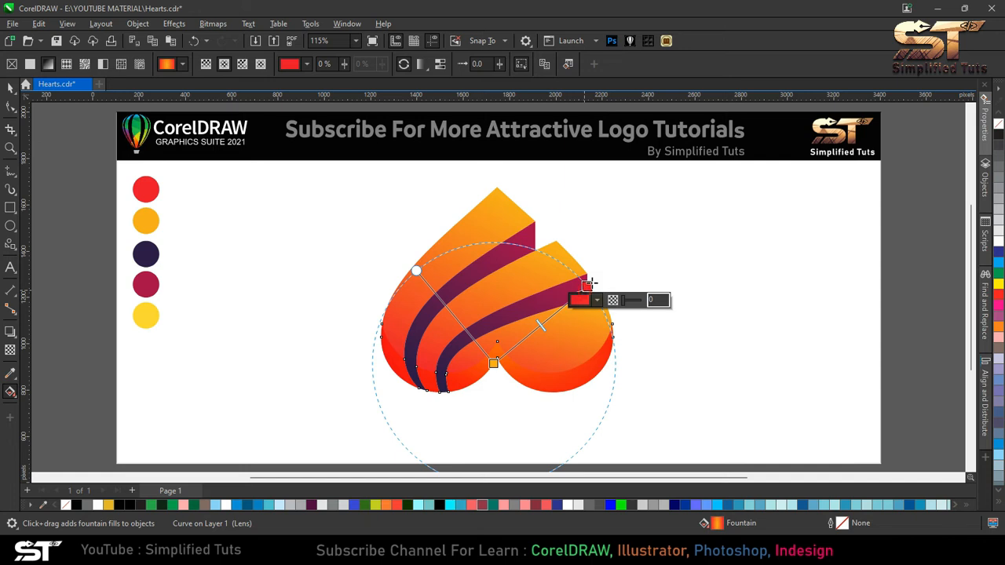
# - Redirect the middle band's fountain fill diagonally and set its upper colour to the yellow swatch
pyautogui.press('space')
pyautogui.click(608, 386)
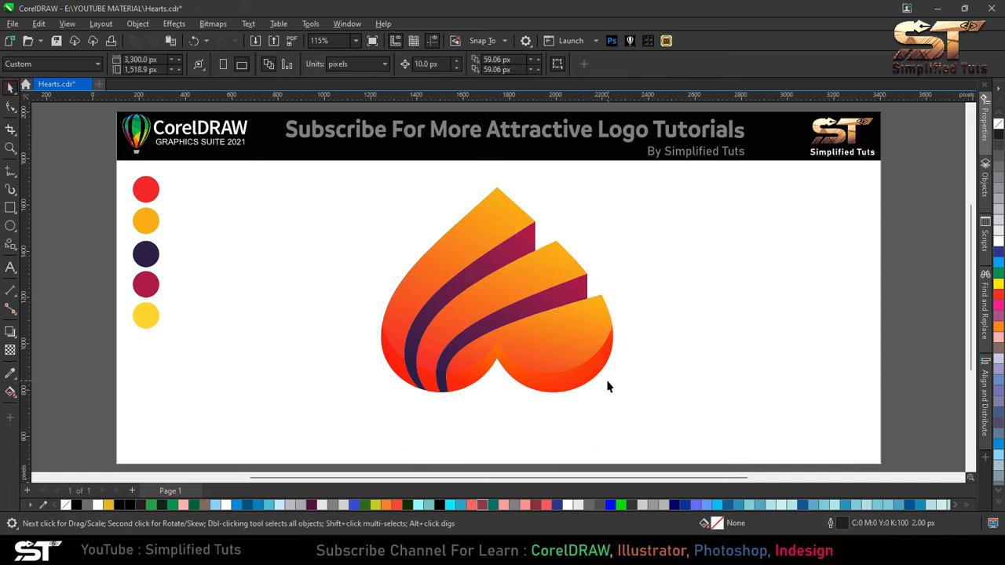
pyautogui.click(589, 327)
pyautogui.click(10, 392)
pyautogui.click(592, 304)
pyautogui.click(602, 317)
pyautogui.click(695, 503)
pyautogui.click(146, 315)
pyautogui.moveTo(581, 313); pyautogui.dragTo(554, 264)
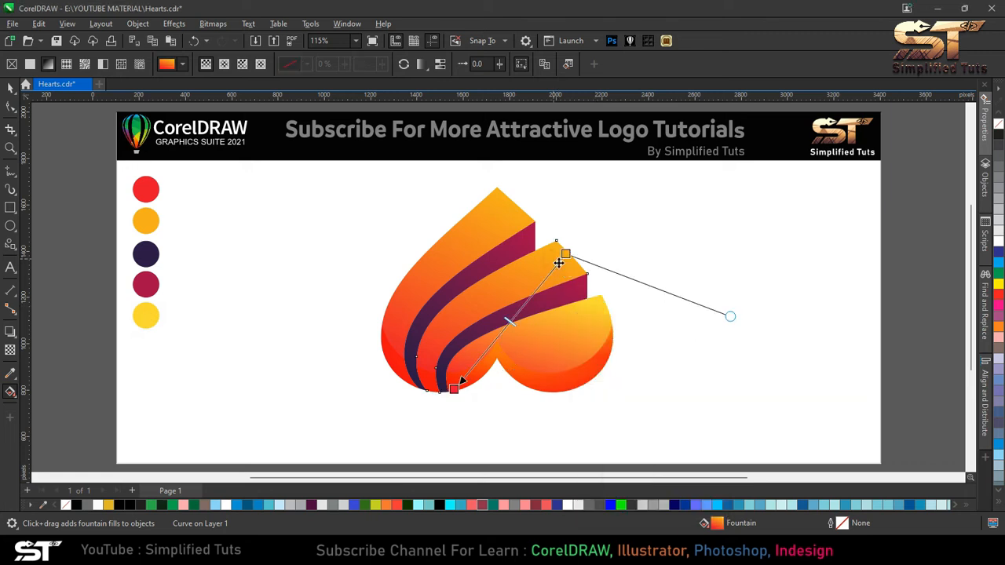
pyautogui.click(594, 249)
pyautogui.click(689, 435)
pyautogui.click(146, 315)
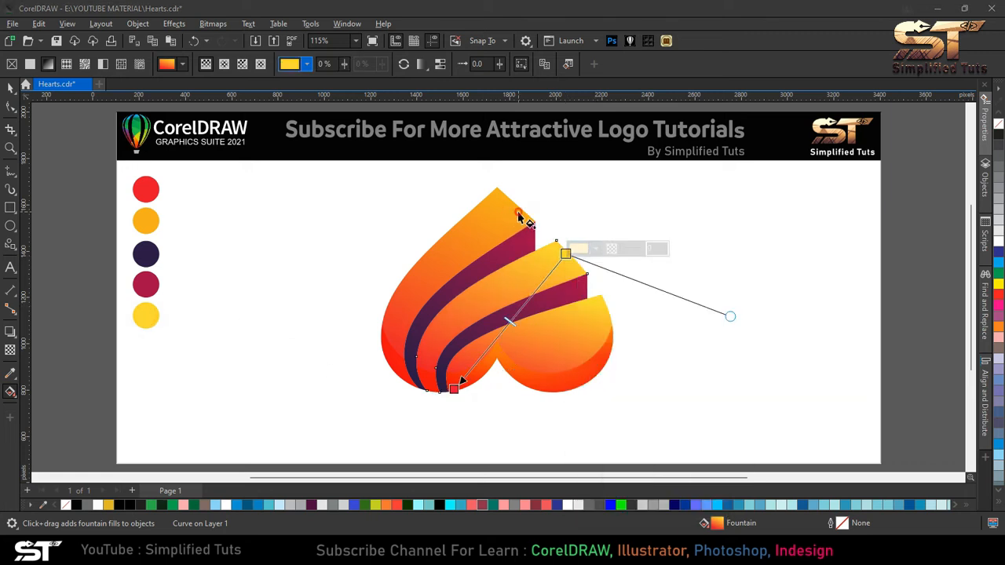
# - Set the outer band's fountain fill upper colour to the yellow swatch using the eyedropper
pyautogui.click(518, 218)
pyautogui.click(546, 198)
pyautogui.click(640, 383)
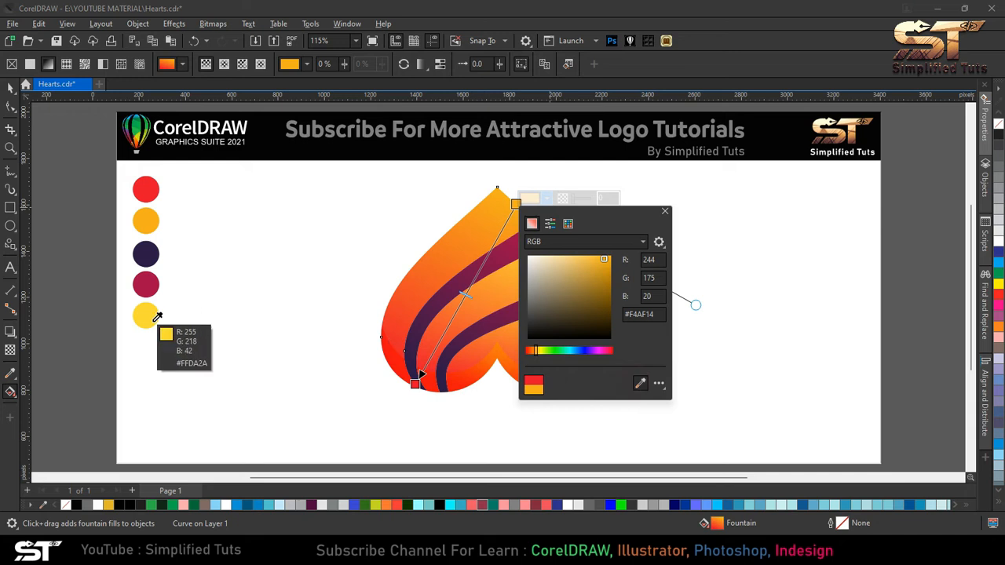
pyautogui.click(148, 317)
pyautogui.click(11, 88)
pyautogui.click(417, 247)
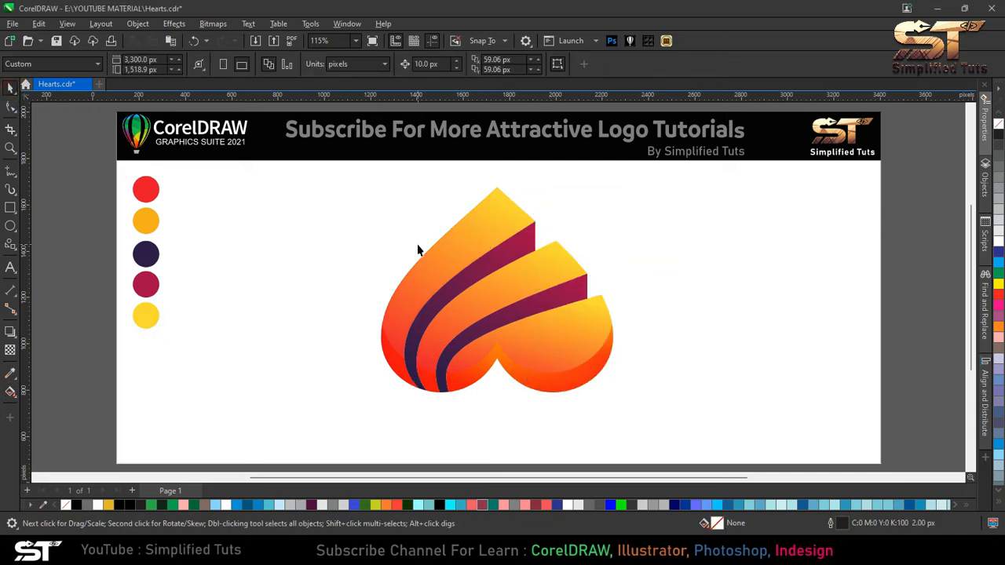
# - Create a slightly offset copy of the outer band and give it a black outline
pyautogui.click(488, 222)
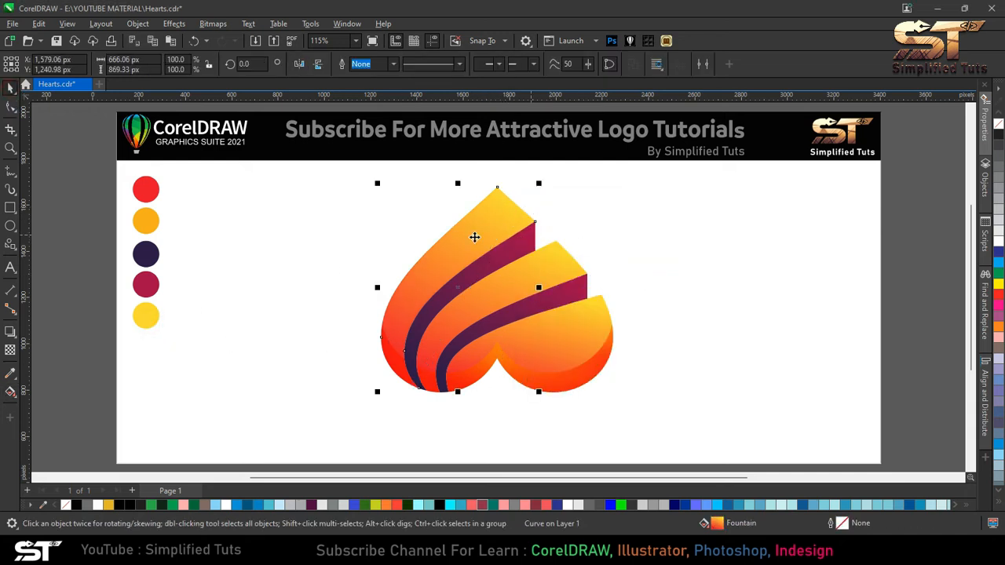
pyautogui.moveTo(465, 236); pyautogui.dragTo(495, 249)
pyautogui.hotkey('ctrl', 'z')
pyautogui.rightClick(495, 250)
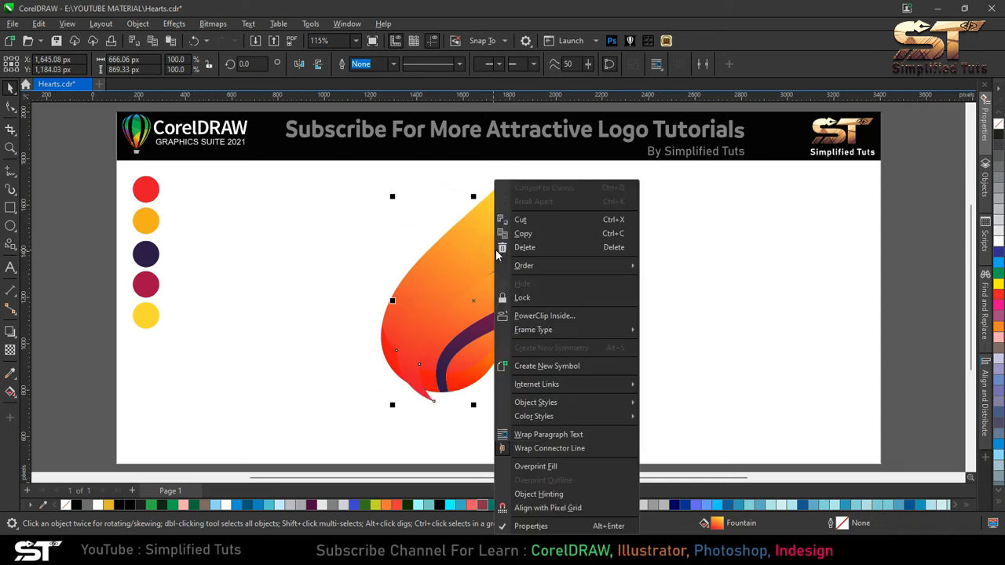
pyautogui.click(434, 239)
pyautogui.rightClick(998, 134)
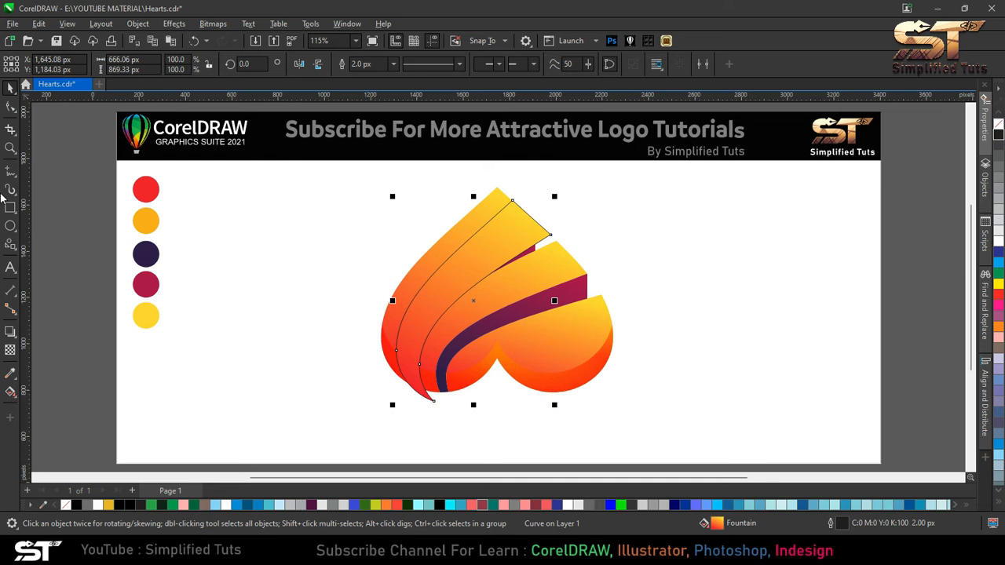
# - Smart Fill the narrow strip between the copy and the outer band's edge, and delete the copy
pyautogui.scroll(2, 512, 201)
pyautogui.scroll(-2, 515, 203)
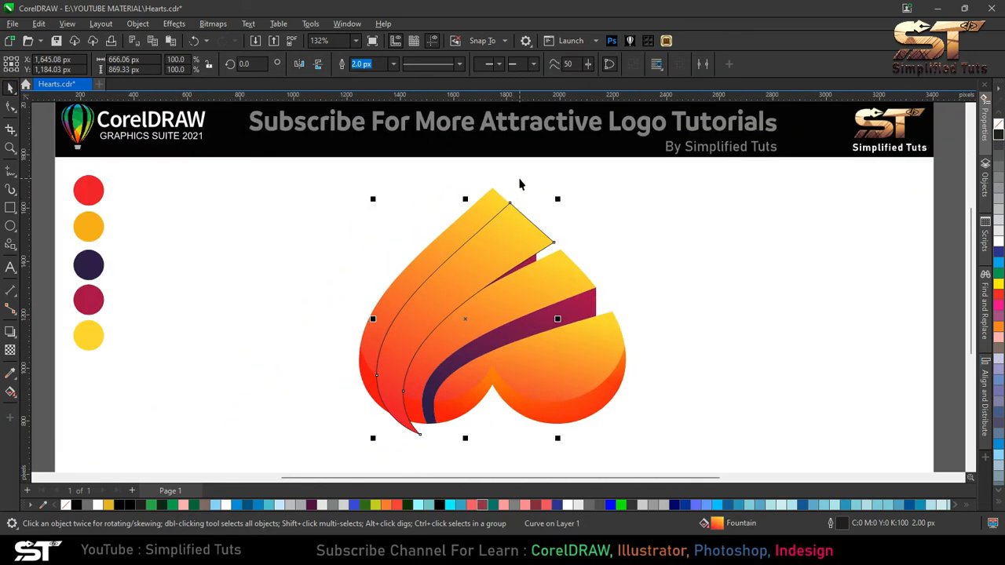
pyautogui.click(13, 384)
pyautogui.click(47, 406)
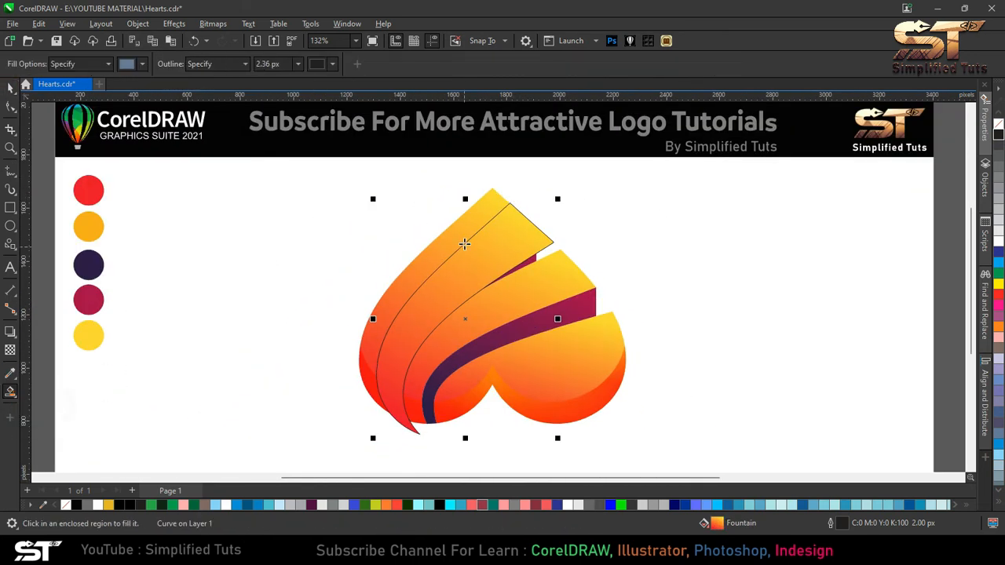
pyautogui.click(459, 241)
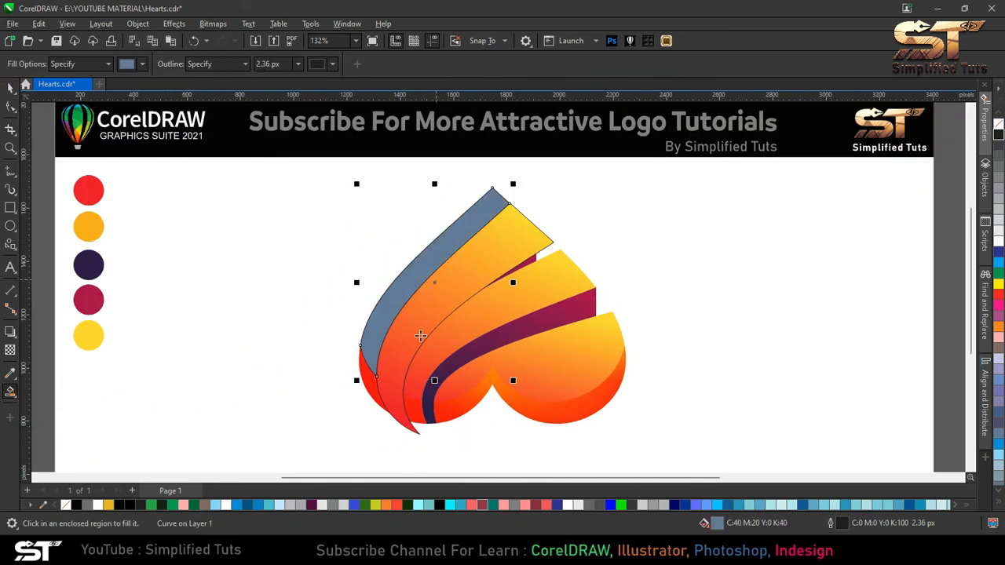
pyautogui.click(10, 89)
pyautogui.click(518, 234)
pyautogui.press('Delete')
# - Apply a transparency to the new strip and change its blend mode
pyautogui.click(467, 217)
pyautogui.click(10, 351)
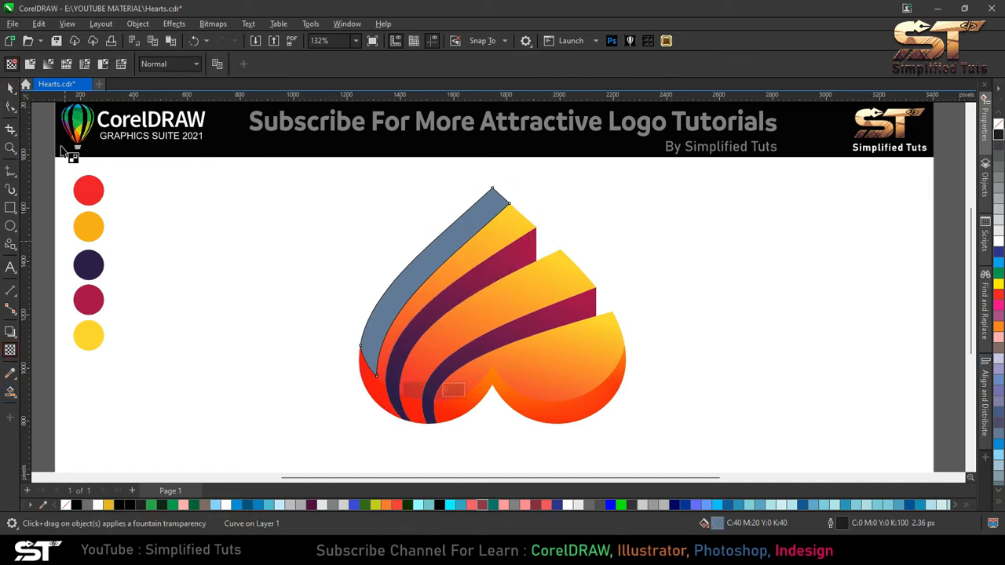
pyautogui.click(30, 63)
pyautogui.click(169, 64)
pyautogui.click(164, 306)
pyautogui.click(163, 68)
pyautogui.click(161, 130)
pyautogui.click(158, 69)
pyautogui.click(158, 68)
# - Copy the outer band's fill onto the new strip
pyautogui.click(10, 89)
pyautogui.rightClick(492, 223)
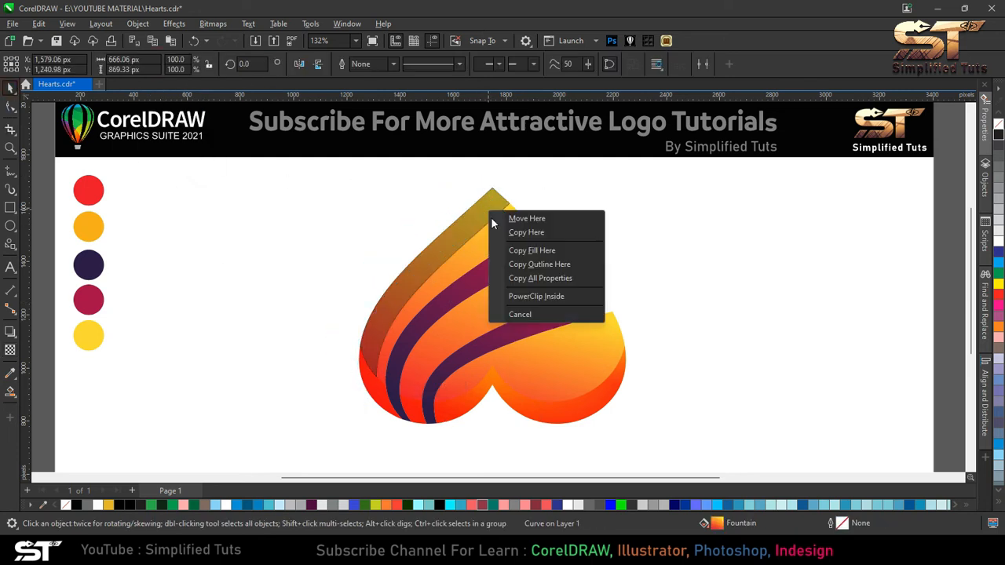
pyautogui.click(540, 249)
pyautogui.click(467, 242)
pyautogui.press('Escape')
# - Undo the last three changes to the strip
pyautogui.click(379, 399)
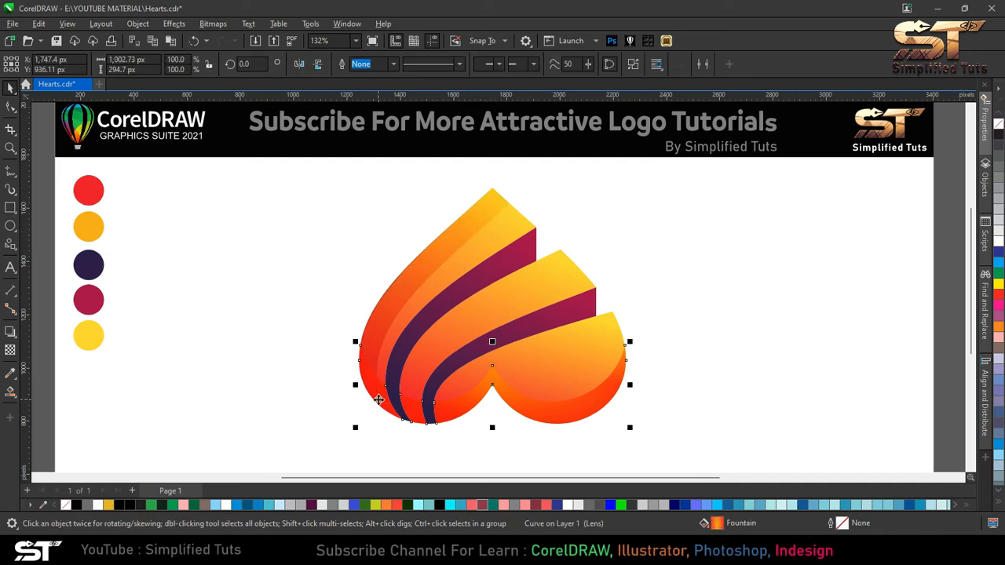
pyautogui.click(368, 350)
pyautogui.click(376, 356)
pyautogui.scroll(1, 377, 371)
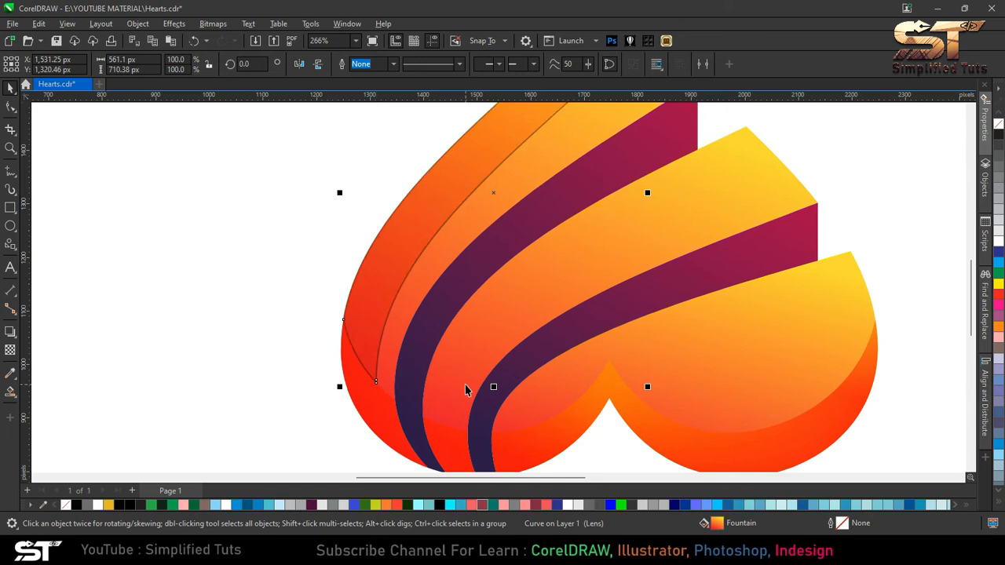
pyautogui.hotkey('ctrl', 'z')
pyautogui.hotkey('ctrl', 'z')
pyautogui.hotkey('ctrl', 'z')
pyautogui.hotkey('ctrl', 'z')
pyautogui.hotkey('ctrl', 'z')
pyautogui.scroll(-4, 404, 331)
pyautogui.press('Escape')
# - Smart Fill the strip along the outer band's edge again and delete the guide copy
pyautogui.click(11, 391)
pyautogui.click(380, 357)
pyautogui.click(389, 298)
pyautogui.click(9, 88)
pyautogui.click(428, 287)
pyautogui.press('Delete')
# - Copy the outer band's fountain fill onto the strip
pyautogui.click(374, 355)
pyautogui.moveTo(539, 192); pyautogui.dragTo(511, 177)
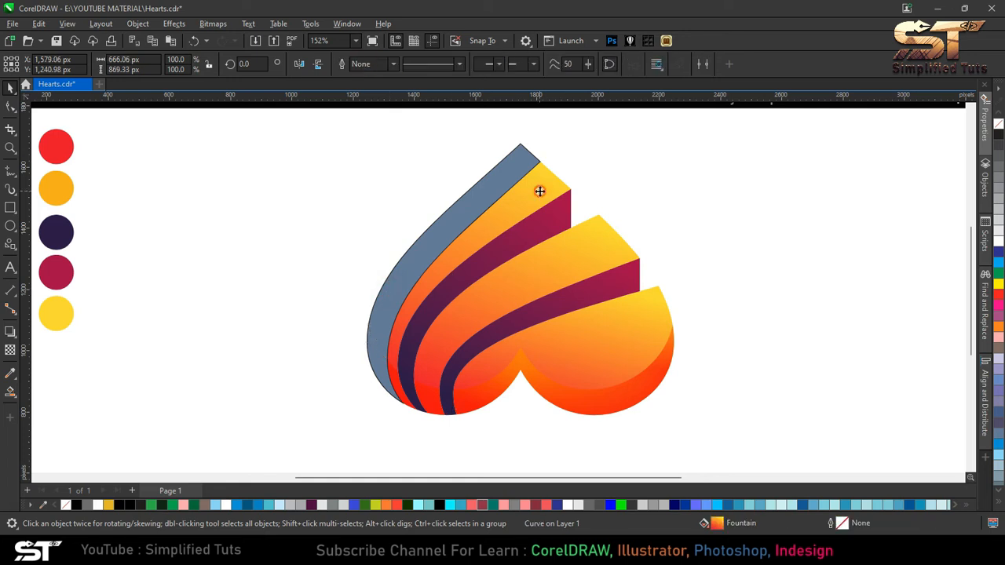
pyautogui.click(548, 214)
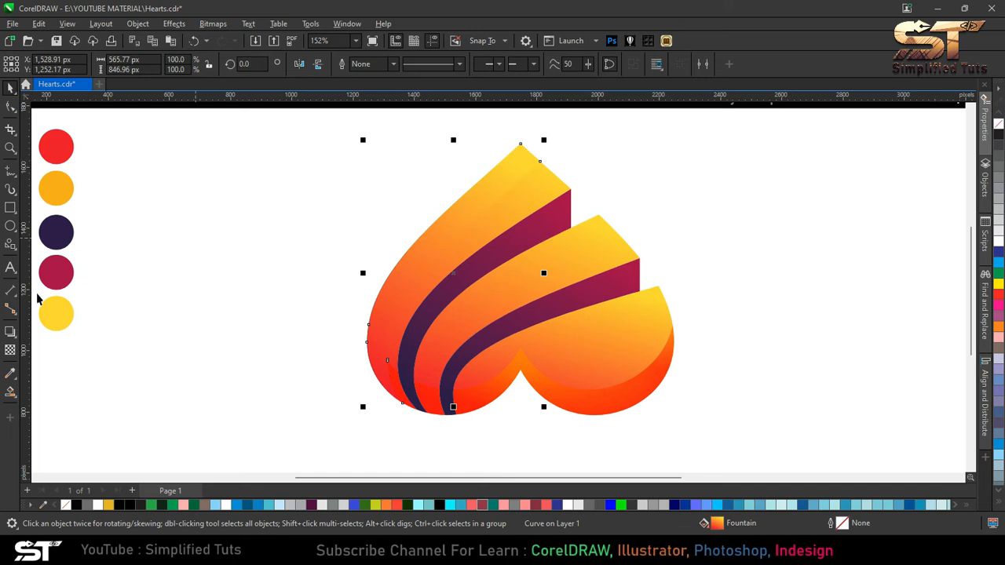
# - Apply a transparency of 50 in Multiply mode to the strip
pyautogui.click(10, 350)
pyautogui.click(168, 63)
pyautogui.click(176, 129)
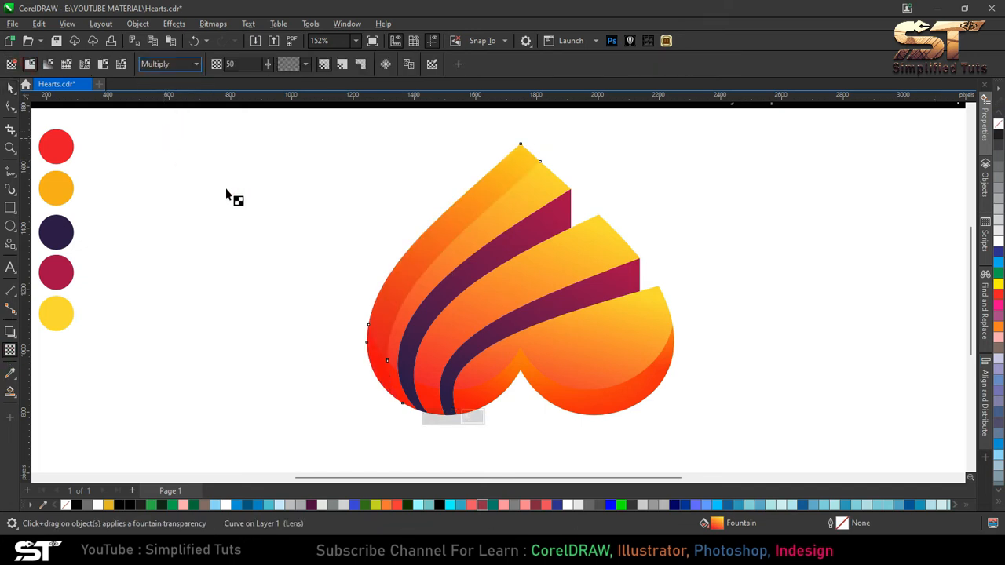
pyautogui.press('space')
pyautogui.hotkey('shift', 'F4')
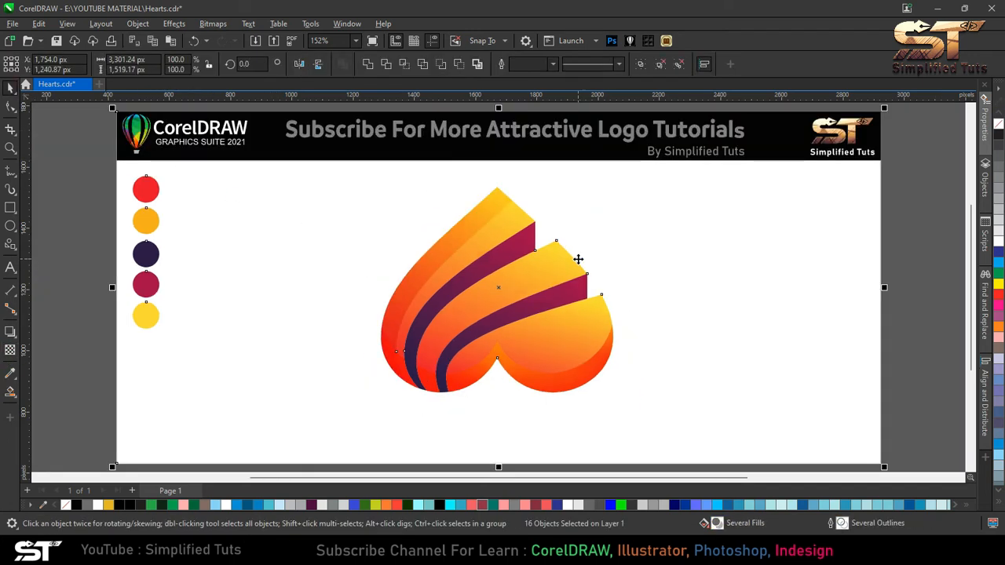
# - Create a slightly offset copy of the middle band and give it a black outline
pyautogui.moveTo(533, 282); pyautogui.dragTo(548, 297)
pyautogui.rightClick(548, 297)
pyautogui.click(536, 273)
pyautogui.rightClick(998, 134)
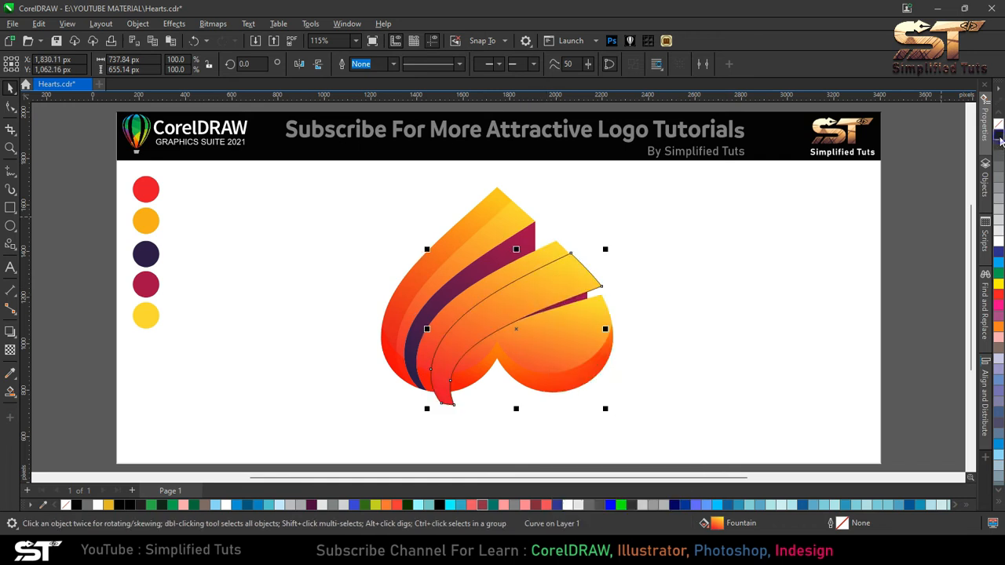
# - Smart Fill the strip between the copy and the middle band's upper edge, and delete the copy
pyautogui.press('Escape')
pyautogui.click(8, 392)
pyautogui.click(482, 282)
pyautogui.click(427, 380)
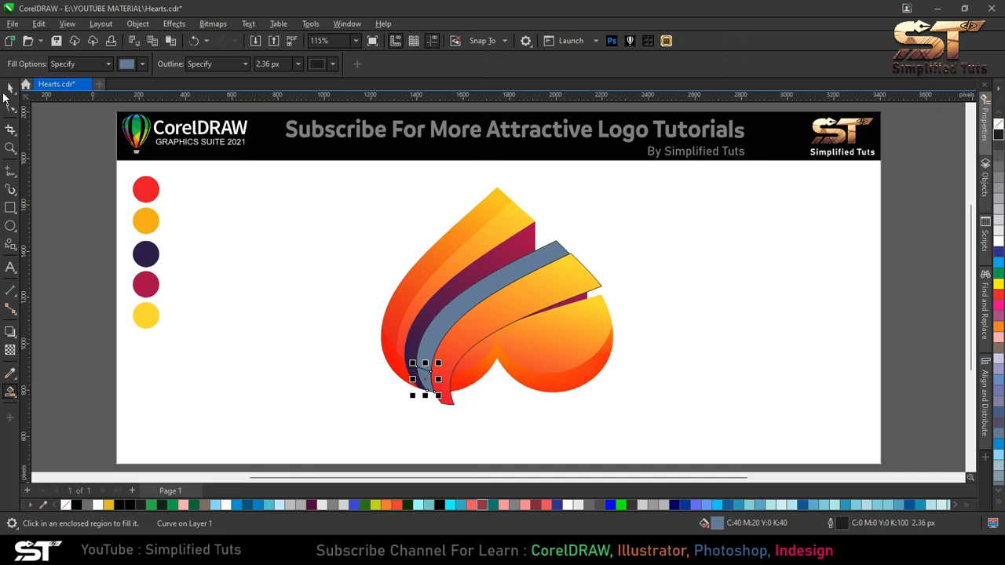
pyautogui.click(6, 89)
pyautogui.click(585, 282)
pyautogui.press('Delete')
# - Weld the two smart-filled pieces into one strip
pyautogui.click(499, 283)
pyautogui.keyDown('shift'); pyautogui.click(424, 380); pyautogui.keyUp('shift')
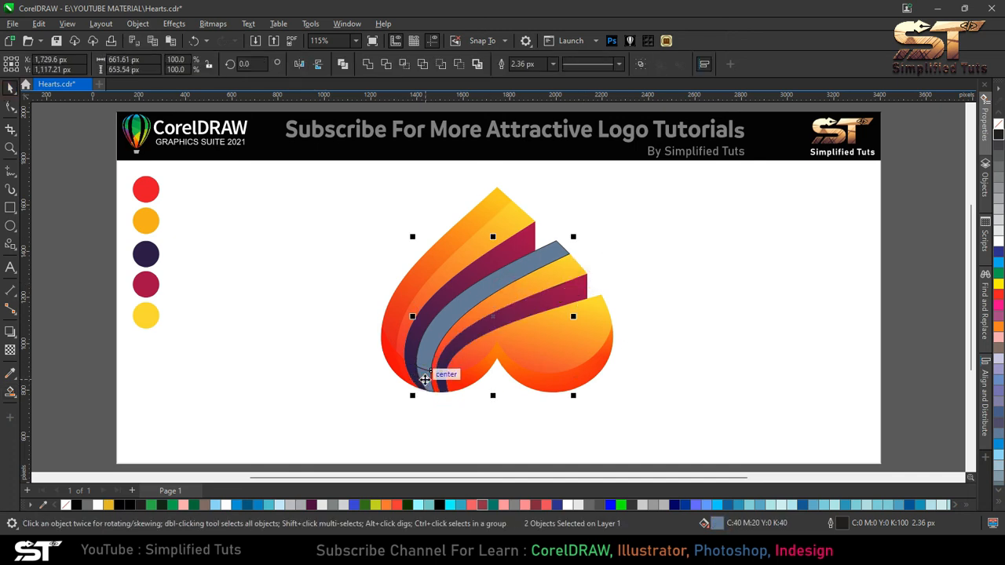
pyautogui.click(369, 64)
# - Copy the middle band's fountain fill onto the strip and remove its outline
pyautogui.moveTo(570, 274); pyautogui.dragTo(542, 253)
pyautogui.click(572, 293)
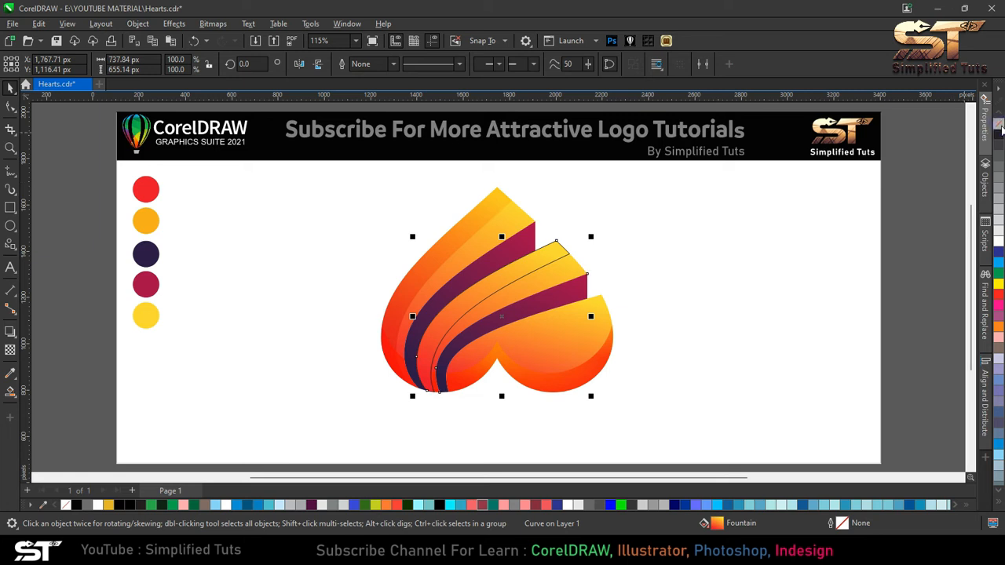
pyautogui.click(629, 236)
pyautogui.click(555, 258)
pyautogui.rightClick(998, 124)
# - Apply a Multiply-mode transparency to the middle band's strip
pyautogui.click(11, 350)
pyautogui.click(30, 64)
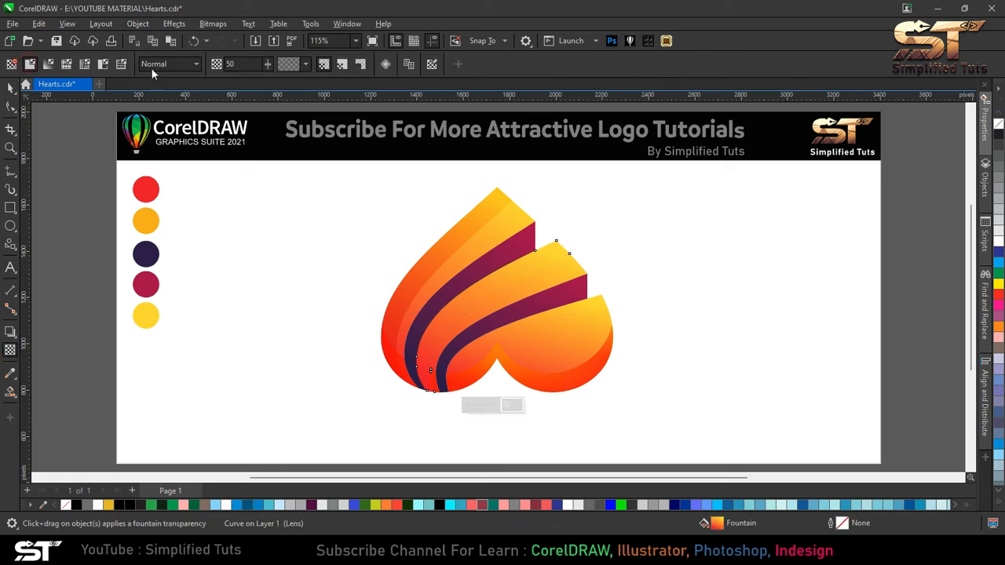
pyautogui.click(165, 65)
pyautogui.click(157, 130)
pyautogui.press('space')
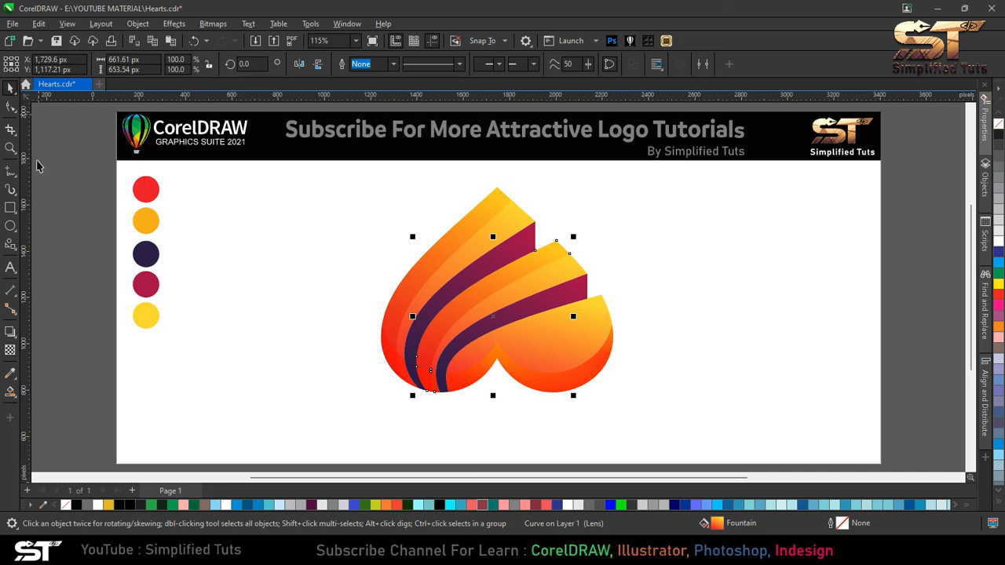
pyautogui.press('Escape')
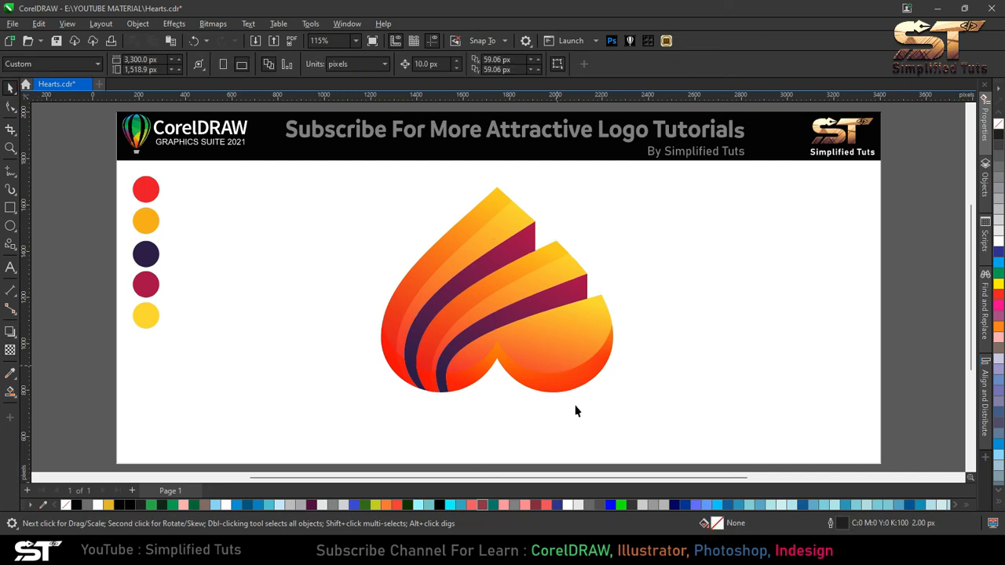
# - Create a slightly offset copy of the heart's right lobe shape
pyautogui.click(584, 335)
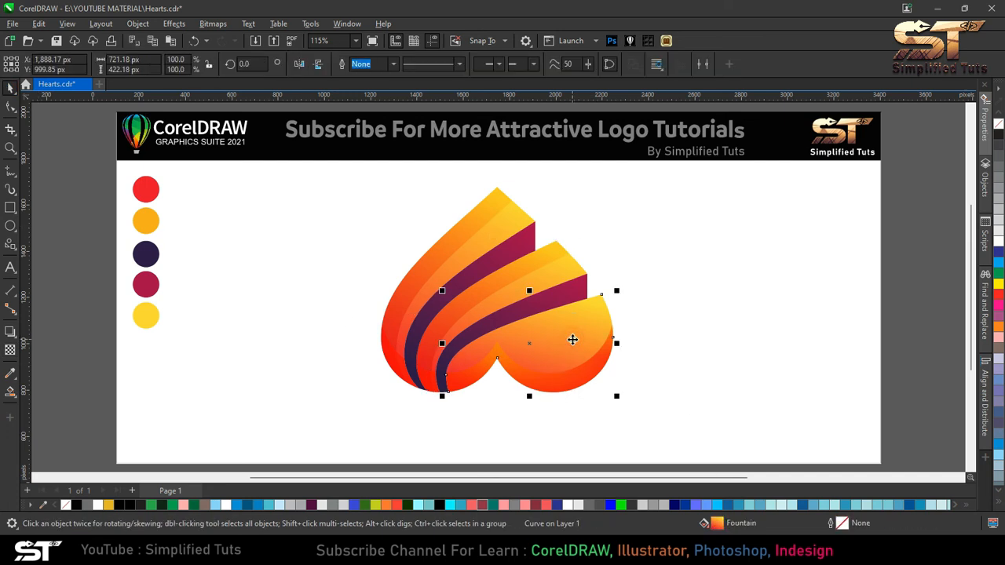
pyautogui.moveTo(565, 349)
pyautogui.mouseDown()
pyautogui.moveTo(581, 359)
pyautogui.moveTo(572, 357)
pyautogui.mouseUp()
pyautogui.rightClick(572, 357)
pyautogui.click(798, 324)
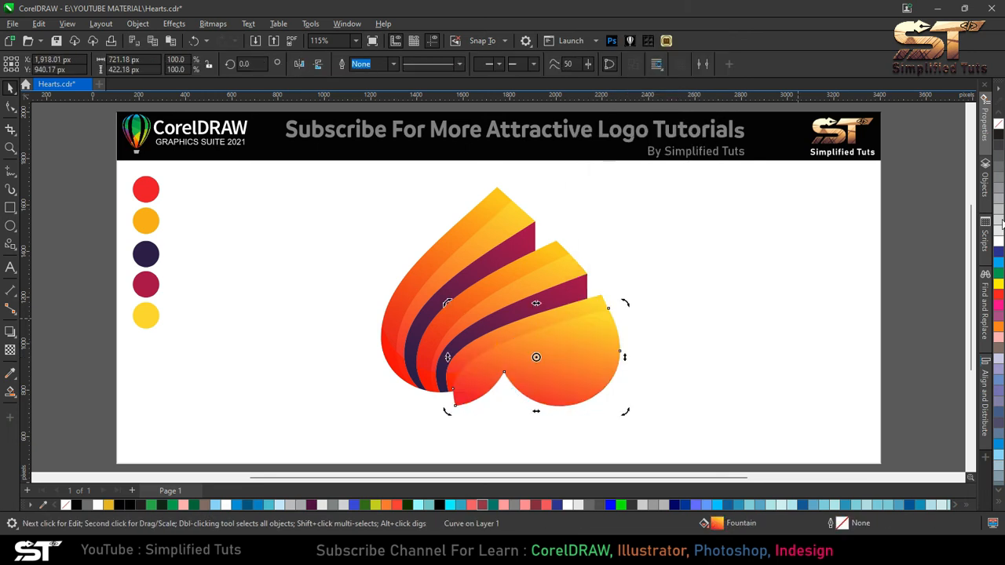
# - Smart Fill the strip pieces between the copy and the right lobe's upper edge
pyautogui.click(10, 391)
pyautogui.click(540, 324)
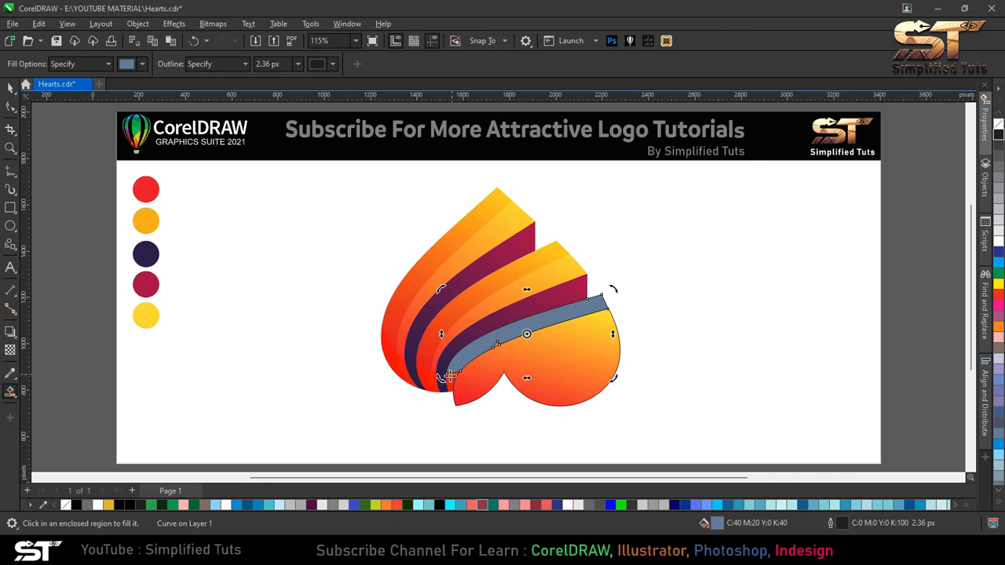
pyautogui.click(452, 374)
pyautogui.scroll(3, 471, 364)
pyautogui.click(596, 260)
# - Weld the right lobe's strip pieces together and remove the outline
pyautogui.click(11, 87)
pyautogui.press('Escape')
pyautogui.scroll(-1, 476, 314)
pyautogui.click(476, 316)
pyautogui.scroll(2, 540, 289)
pyautogui.click(367, 65)
pyautogui.press('Escape')
pyautogui.scroll(-3, 362, 278)
pyautogui.click(505, 229)
pyautogui.rightClick(999, 123)
# - Apply a Multiply-mode transparency to the right lobe's strip and copy the lobe's fountain fill onto it
pyautogui.click(7, 353)
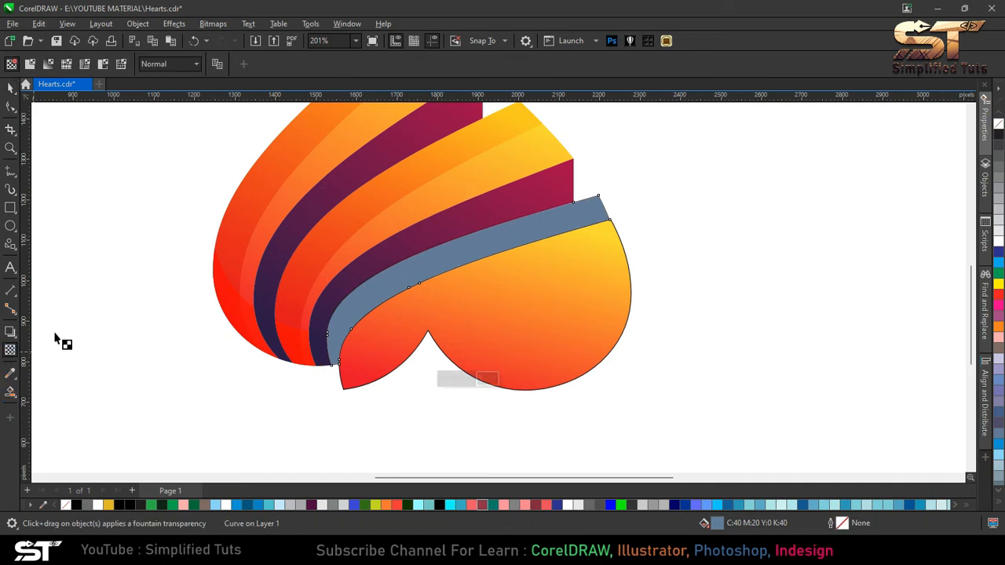
pyautogui.click(170, 63)
pyautogui.click(160, 128)
pyautogui.press('space')
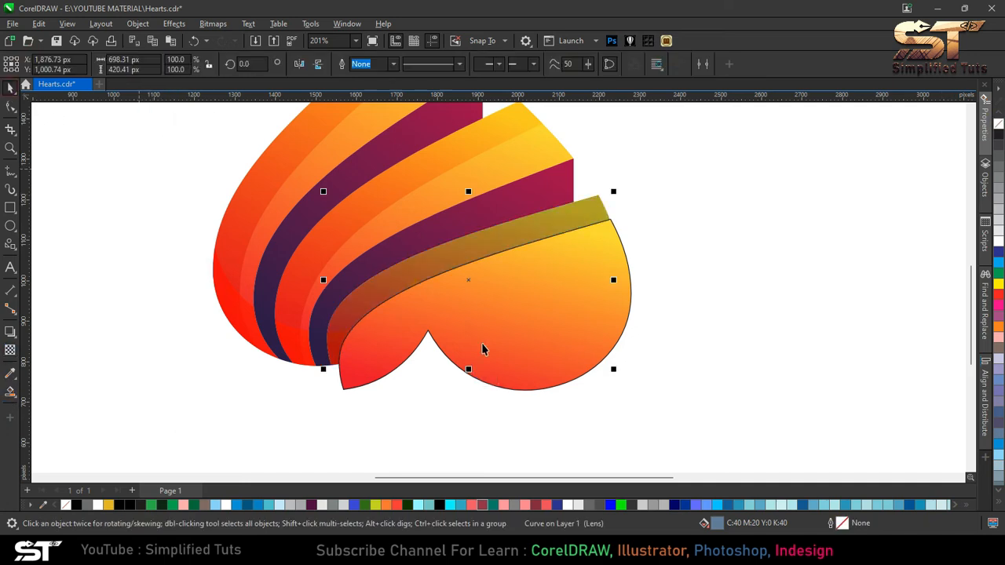
pyautogui.moveTo(614, 283); pyautogui.dragTo(588, 216)
pyautogui.click(617, 258)
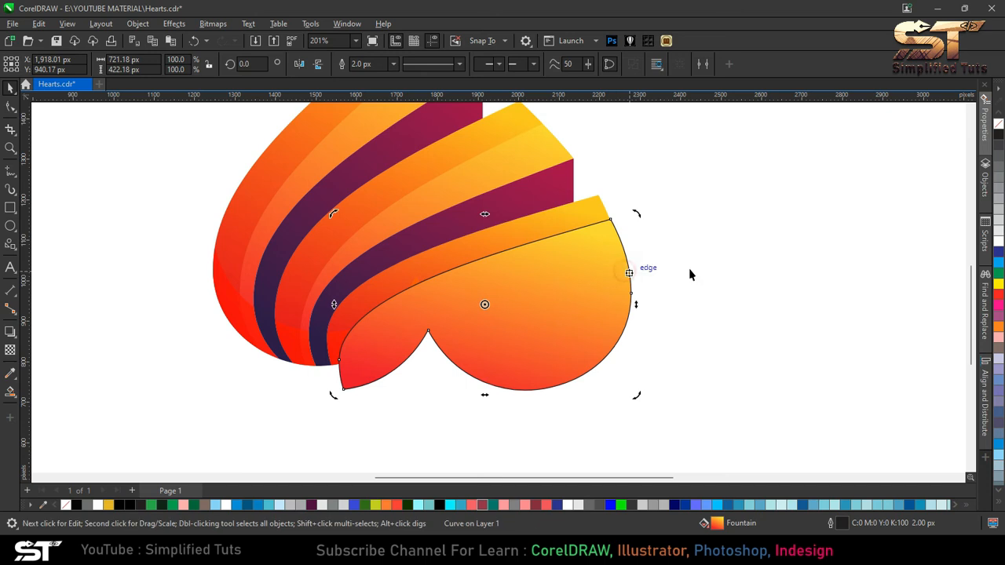
pyautogui.hotkey('ctrl', 'z')
pyautogui.moveTo(560, 288); pyautogui.dragTo(577, 297)
pyautogui.hotkey('ctrl', 'z')
pyautogui.moveTo(518, 318); pyautogui.dragTo(558, 336)
pyautogui.hotkey('ctrl', 'z')
# - Nudge the selected highlight strip slightly near the heart's central notch
pyautogui.click(413, 276)
pyautogui.scroll(4, 416, 277)
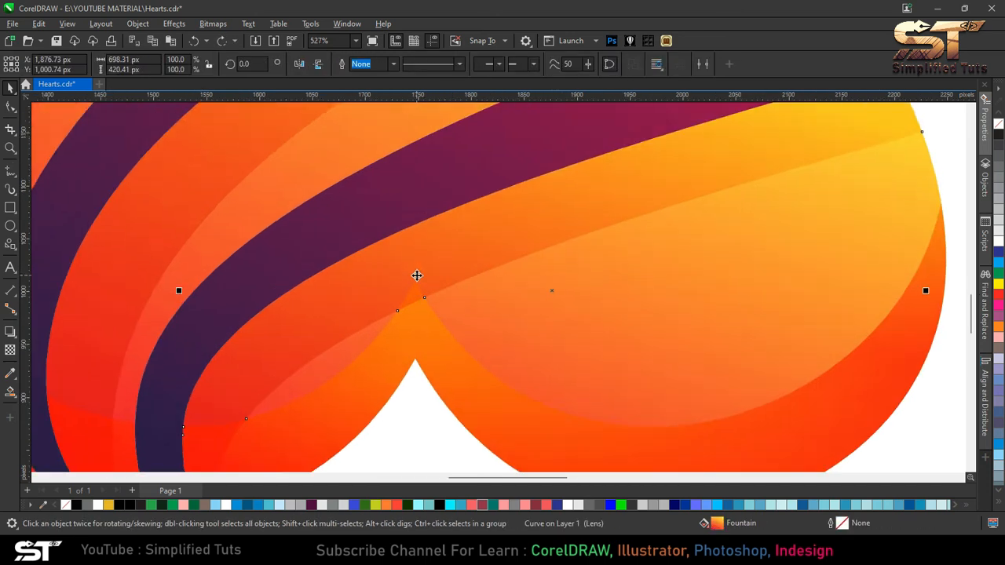
pyautogui.moveTo(419, 302); pyautogui.dragTo(433, 310)
pyautogui.scroll(-3, 432, 308)
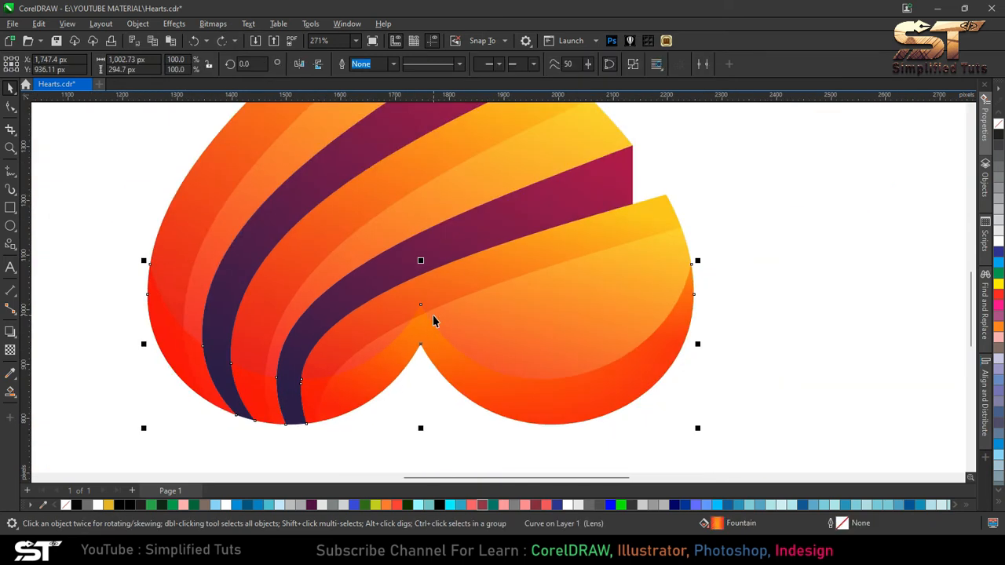
pyautogui.press('Escape')
pyautogui.scroll(-4, 381, 359)
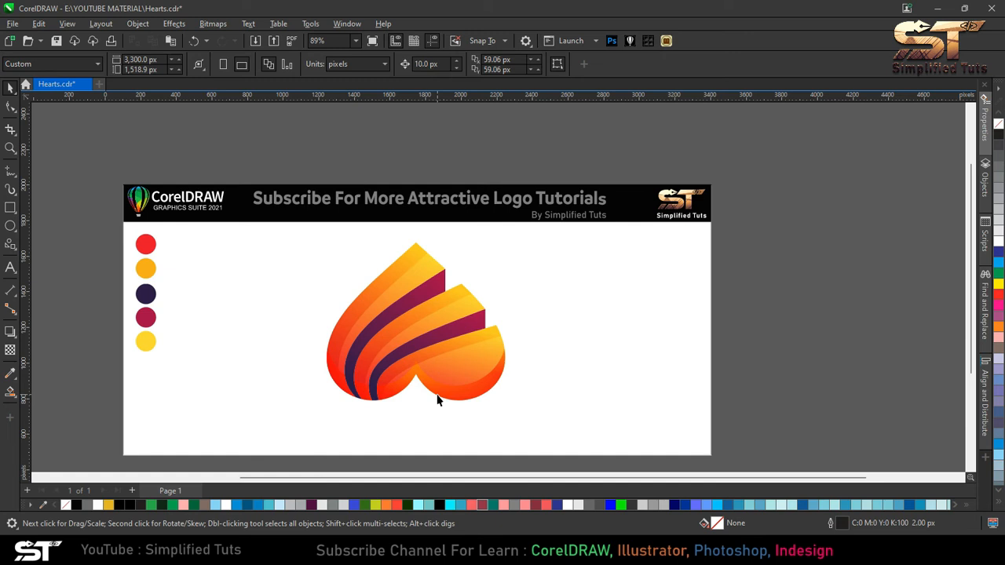
# - Smart Fill a thin sliver along the left band's inner edge using a slightly offset copy of the band, then delete the copy
pyautogui.scroll(1, 526, 340)
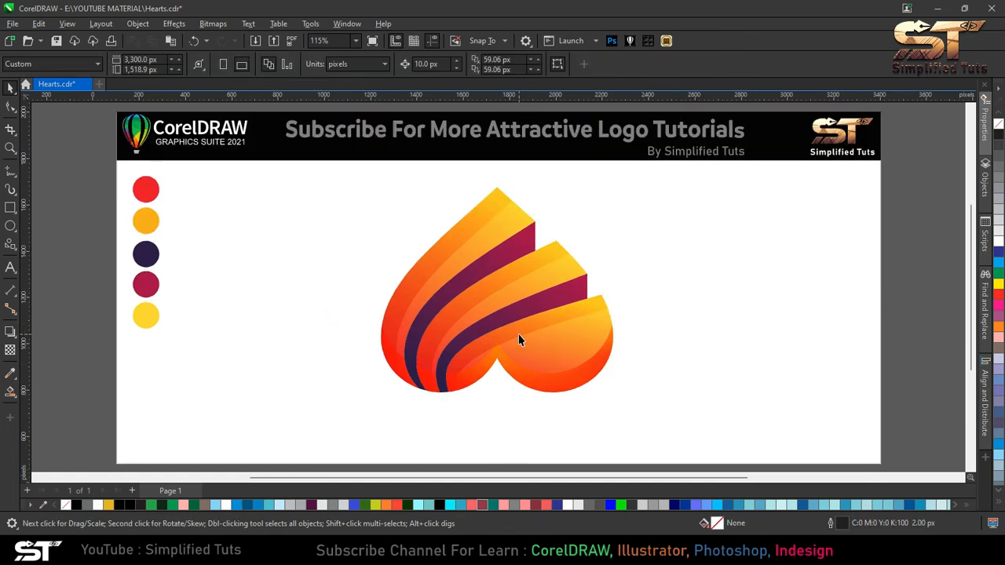
pyautogui.scroll(2, 555, 343)
pyautogui.scroll(-2, 574, 343)
pyautogui.click(459, 291)
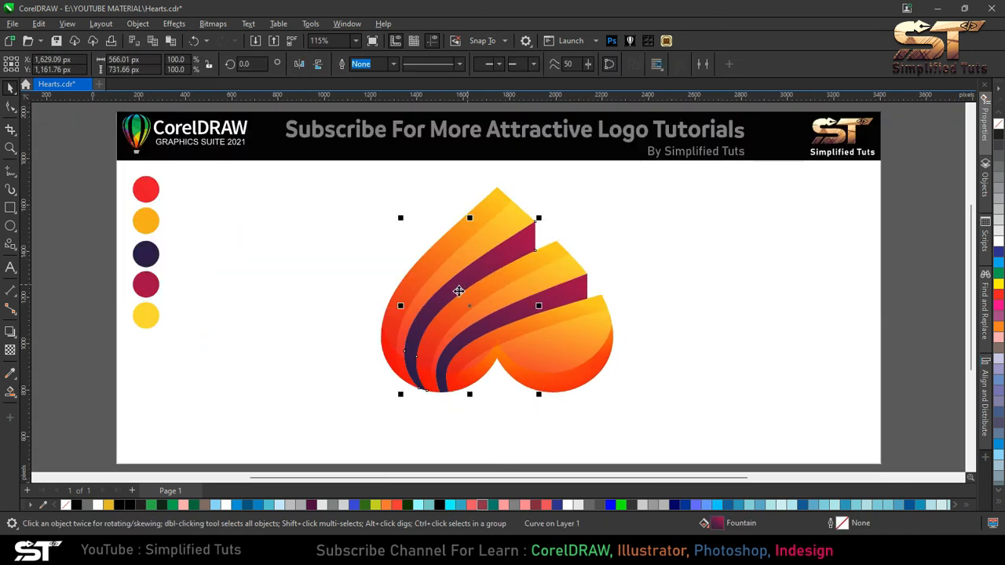
pyautogui.moveTo(458, 288); pyautogui.dragTo(464, 292)
pyautogui.rightClick(464, 292)
pyautogui.click(460, 292)
pyautogui.click(506, 259)
pyautogui.scroll(4, 442, 309)
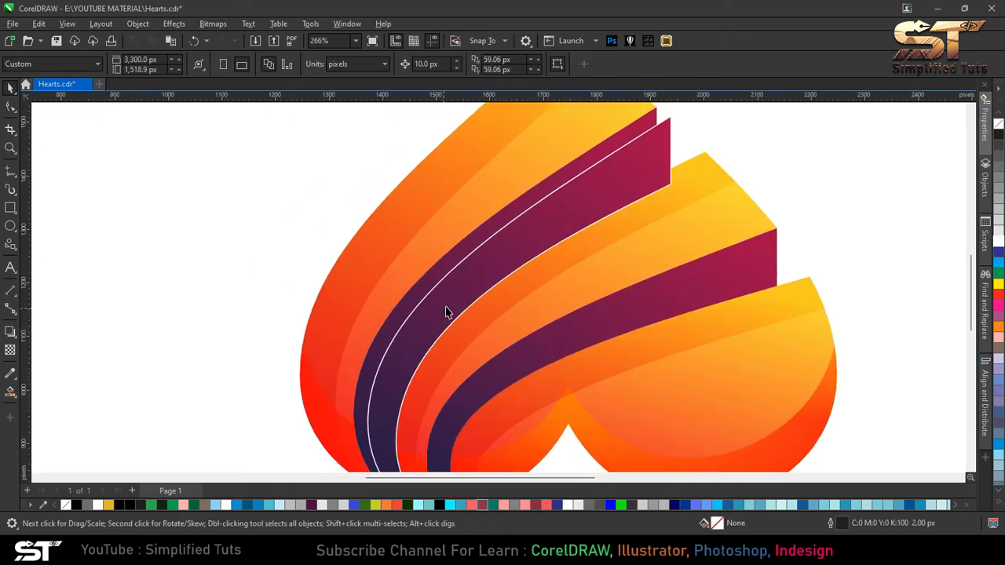
pyautogui.click(10, 392)
pyautogui.click(404, 305)
pyautogui.scroll(-1, 402, 300)
pyautogui.click(10, 88)
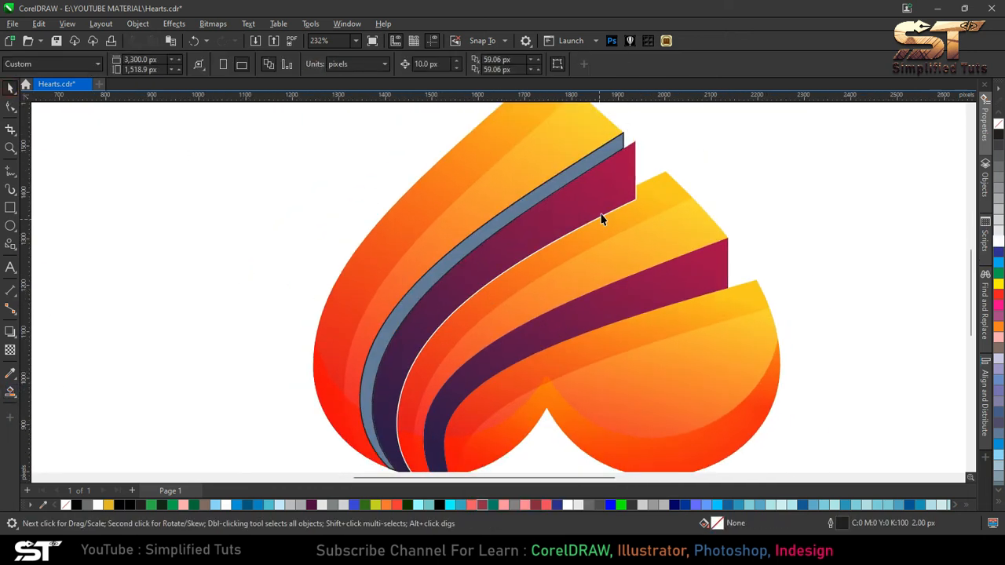
pyautogui.click(601, 215)
pyautogui.press('Delete')
# - Smart Fill a matching thin sliver along the right band's inner edge using an offset copy, then delete the copy
pyautogui.click(575, 318)
pyautogui.moveTo(575, 317); pyautogui.dragTo(587, 327)
pyautogui.scroll(-2, 588, 326)
pyautogui.click(10, 392)
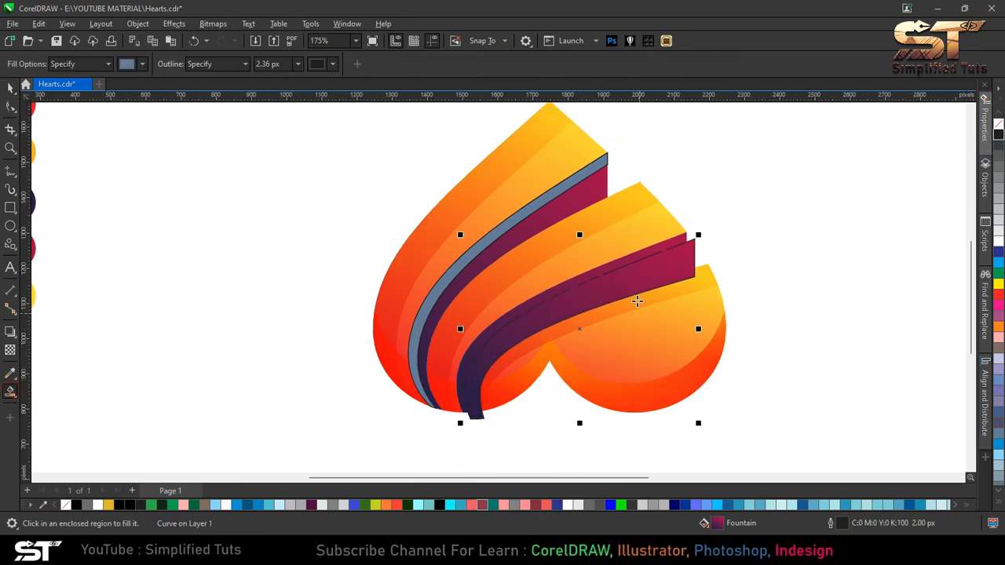
pyautogui.click(601, 270)
pyautogui.click(10, 88)
pyautogui.click(663, 271)
pyautogui.press('Delete')
# - Fill both new slivers with black
pyautogui.click(645, 253)
pyautogui.keyDown('shift'); pyautogui.click(572, 181); pyautogui.keyUp('shift')
pyautogui.click(914, 179)
pyautogui.click(596, 168)
pyautogui.click(998, 135)
pyautogui.click(674, 241)
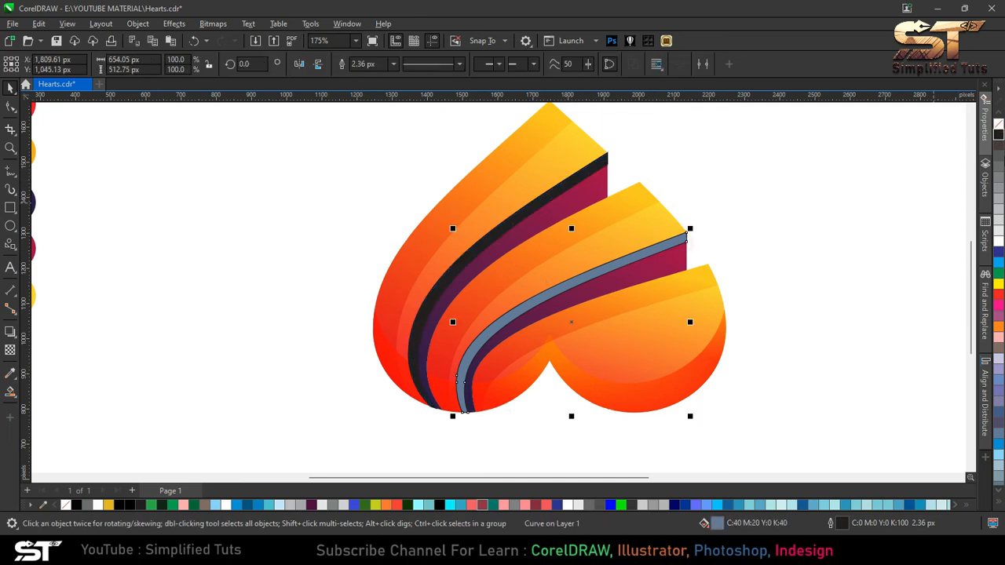
pyautogui.click(998, 135)
pyautogui.press('Escape')
# - Give both black slivers a Multiply-mode transparency of 90
pyautogui.click(594, 164)
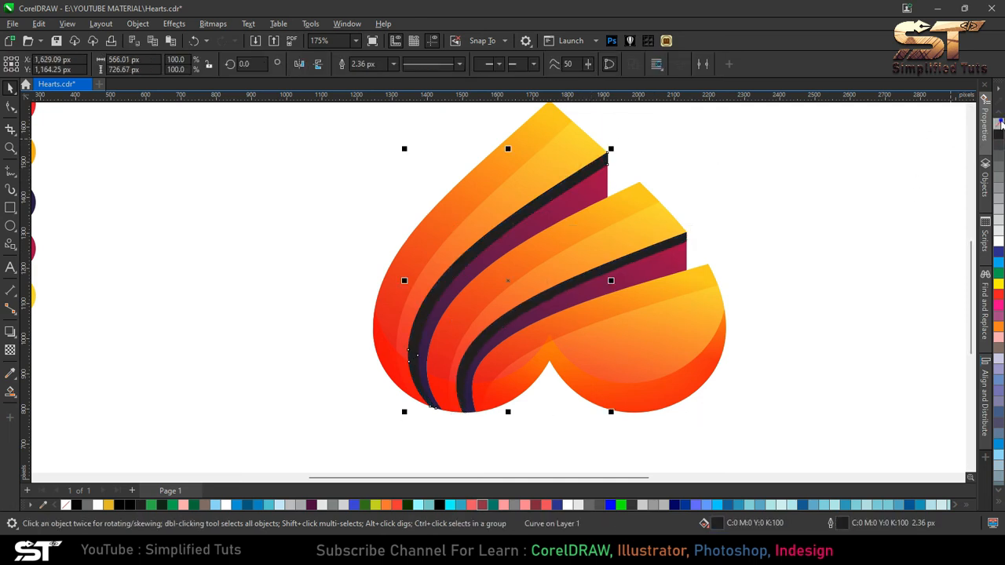
pyautogui.keyDown('shift'); pyautogui.click(659, 245); pyautogui.keyUp('shift')
pyautogui.click(9, 351)
pyautogui.click(30, 63)
pyautogui.click(169, 63)
pyautogui.click(159, 128)
pyautogui.write('90')
pyautogui.press('Return')
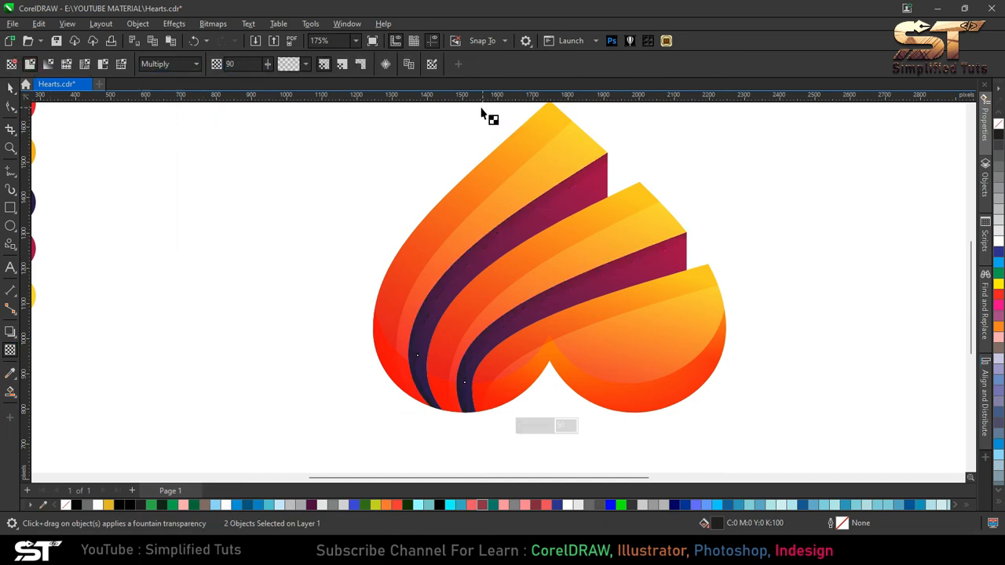
# - Draw a three-sided polygon about 291 by 252 px beside the heart
pyautogui.click(10, 87)
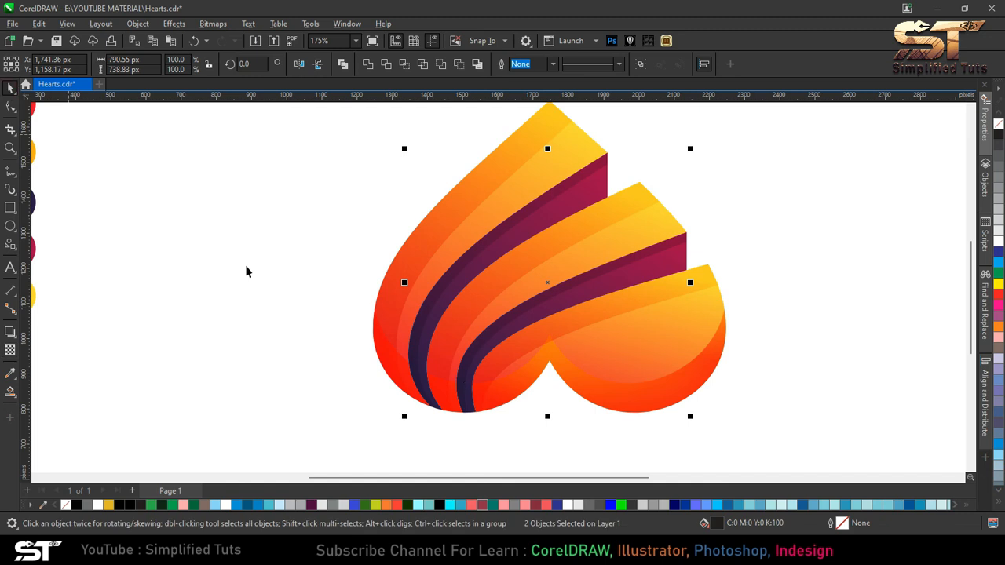
pyautogui.hotkey('shift', 'F4')
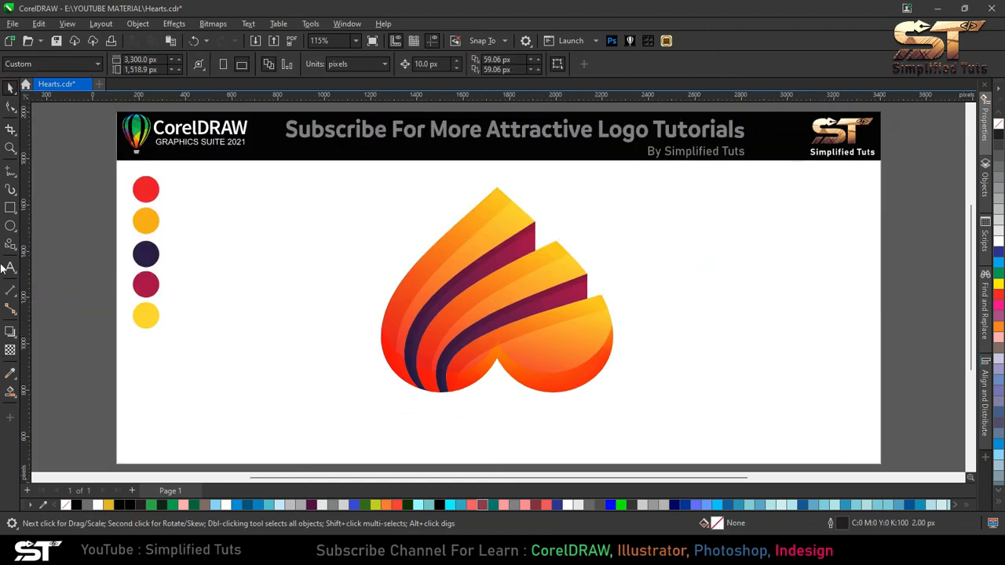
pyautogui.moveTo(11, 250)
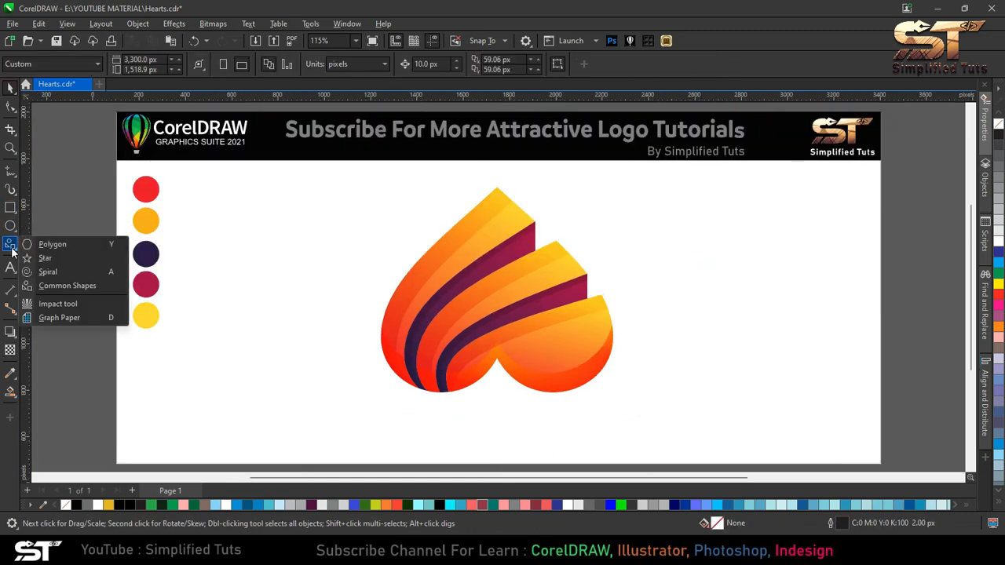
pyautogui.click(49, 244)
pyautogui.moveTo(638, 360); pyautogui.dragTo(712, 438)
pyautogui.click(374, 68)
pyautogui.click(373, 68)
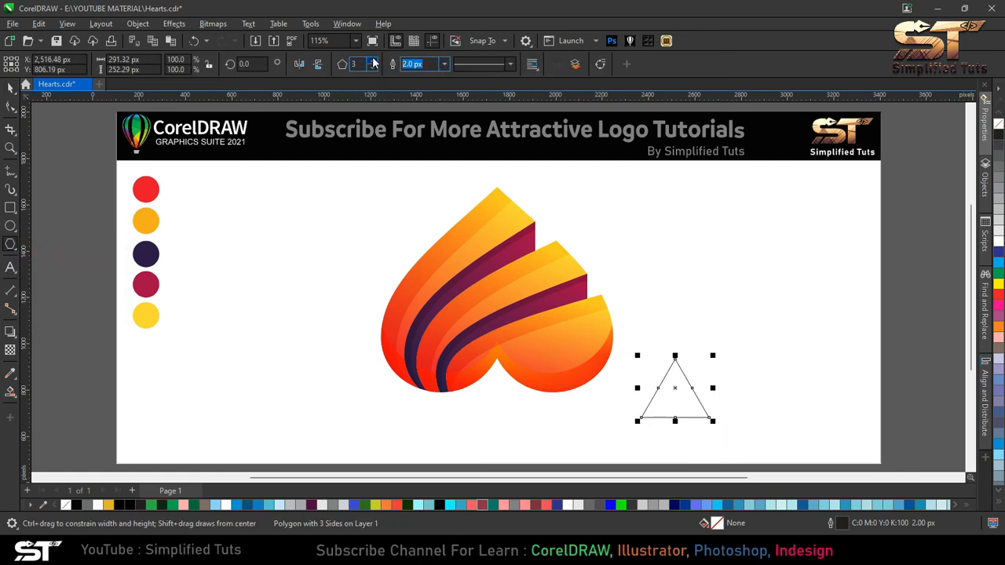
# - Move the triangle below the heart's notch and resize it to about 380 by 209 px
pyautogui.click(12, 108)
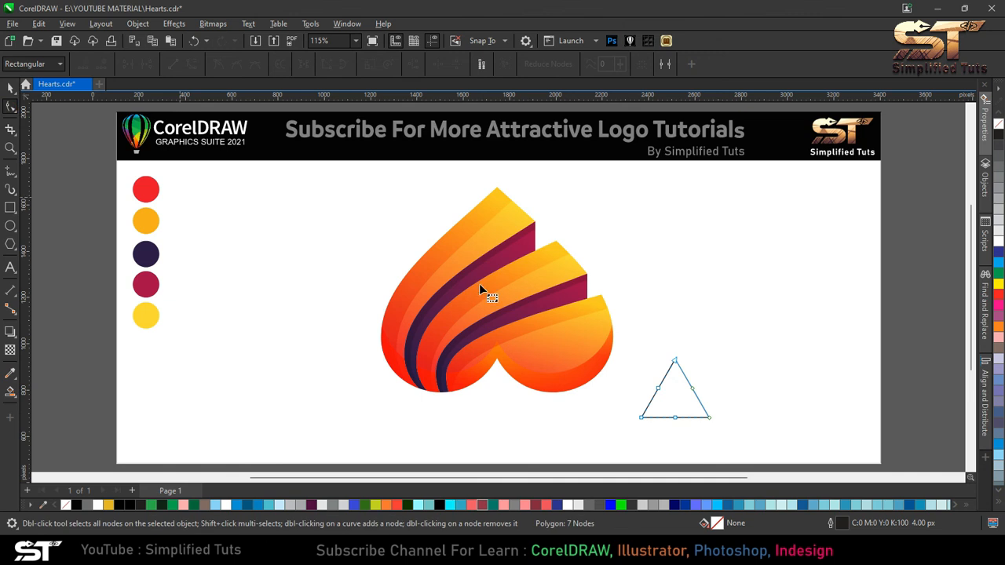
pyautogui.click(10, 87)
pyautogui.moveTo(679, 393); pyautogui.dragTo(506, 414)
pyautogui.scroll(1, 506, 414)
pyautogui.moveTo(498, 358); pyautogui.dragTo(548, 411)
# - Convert the triangle to curves
pyautogui.press('F4')
pyautogui.hotkey('ctrl', 'a')
pyautogui.click(511, 416)
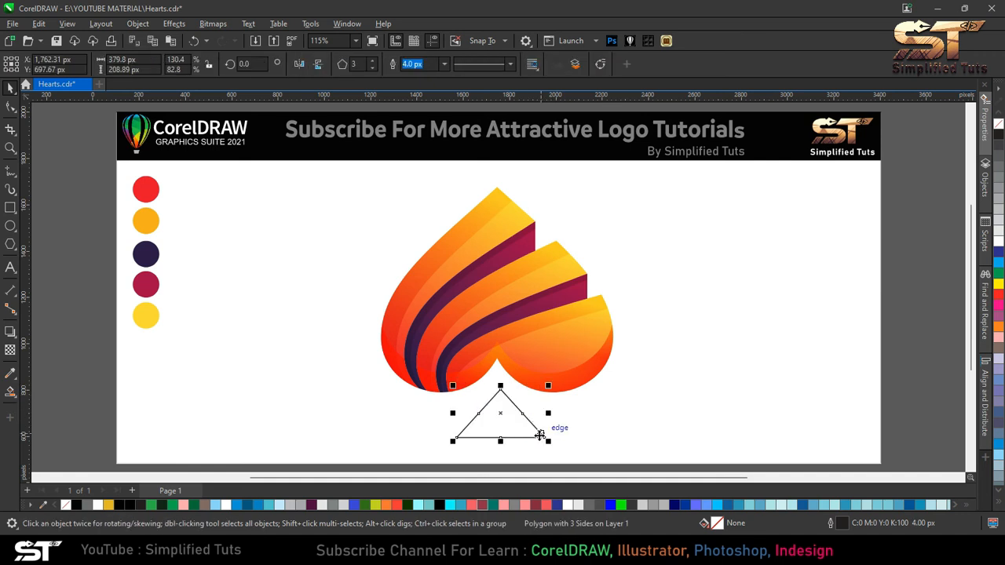
pyautogui.hotkey('ctrl', 'q')
# - Fillet the triangle's top corner with a 50 px radius using the Corners docker
pyautogui.click(343, 24)
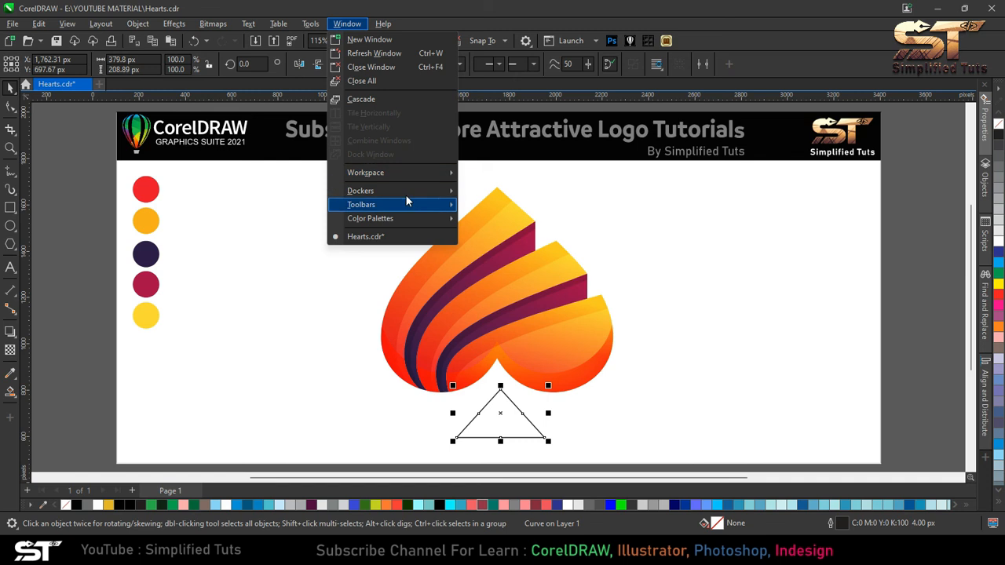
pyautogui.moveTo(416, 191)
pyautogui.click(511, 259)
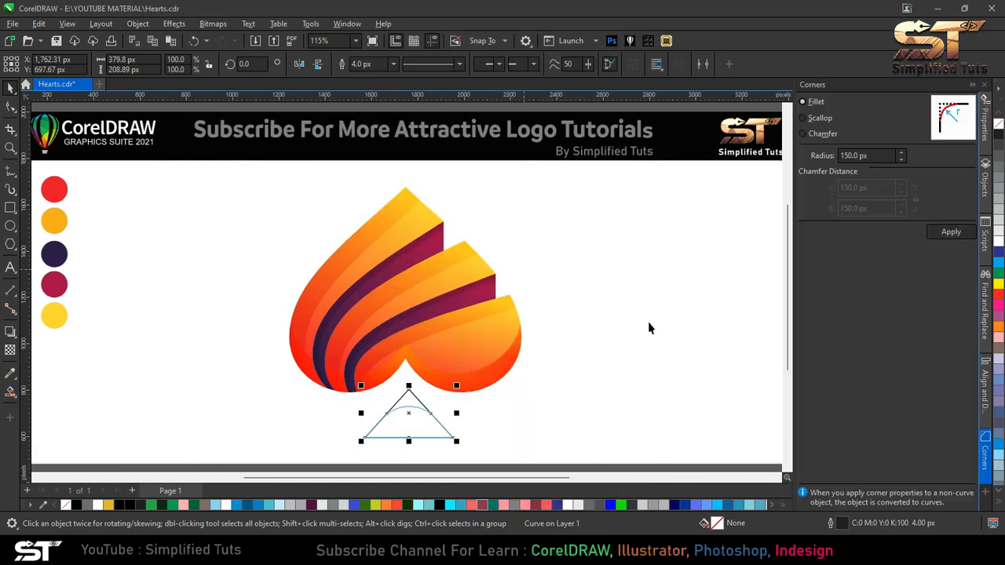
pyautogui.click(10, 107)
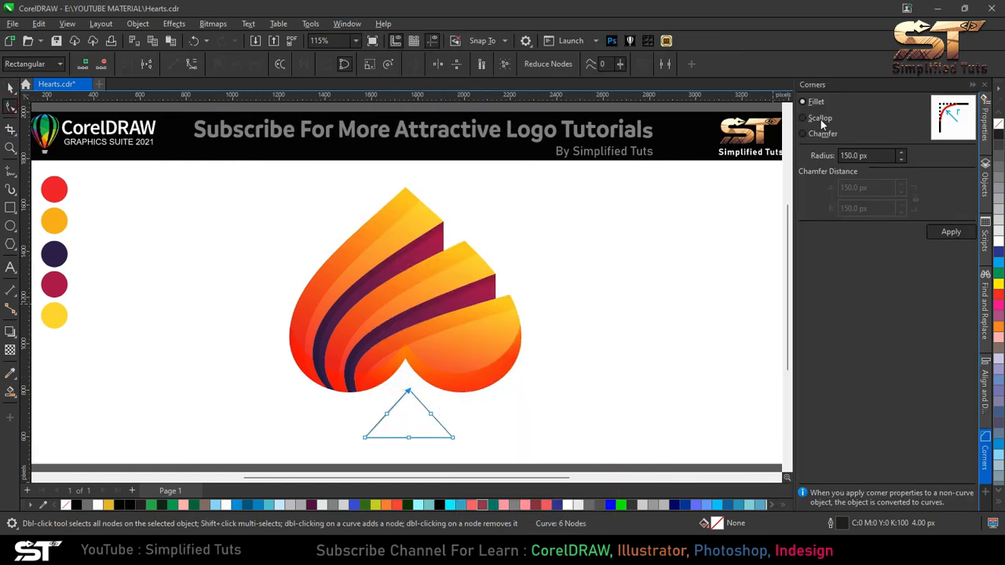
pyautogui.click(901, 160)
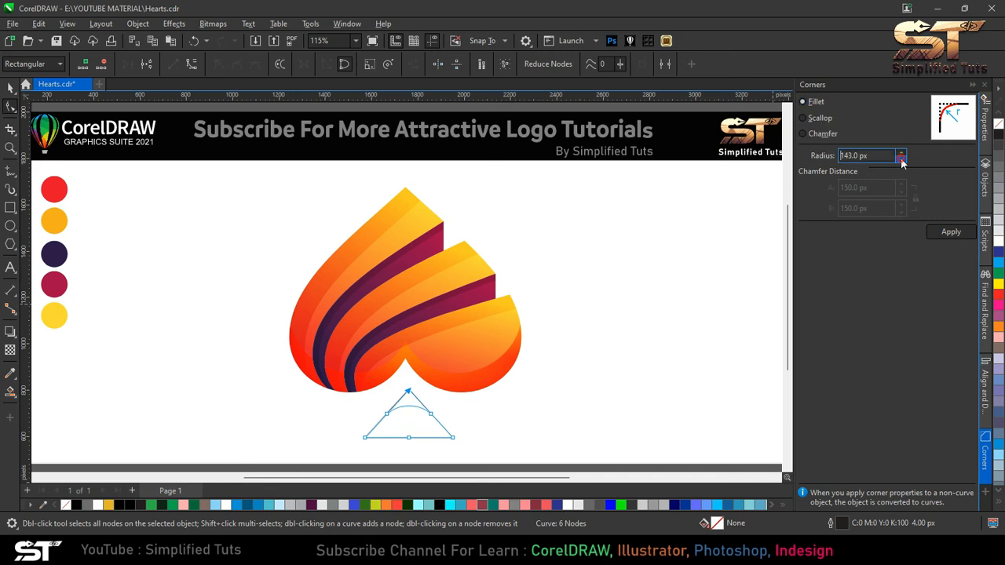
pyautogui.click(873, 113)
pyautogui.click(815, 103)
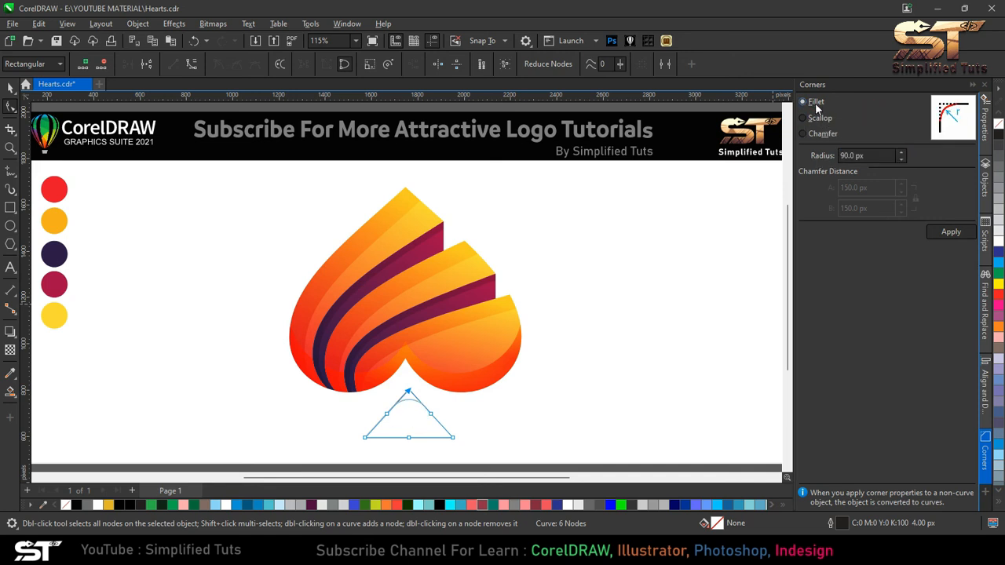
pyautogui.write('50')
pyautogui.press('Return')
pyautogui.click(948, 235)
# - Try filleting the triangle's lower-left corner and undo it
pyautogui.moveTo(476, 416); pyautogui.dragTo(436, 454)
pyautogui.click(939, 232)
pyautogui.hotkey('ctrl', 'z')
# - Fillet both lower corners of the triangle and close the Corners docker
pyautogui.moveTo(478, 415); pyautogui.dragTo(448, 452)
pyautogui.doubleClick(863, 155)
pyautogui.press('Return')
pyautogui.click(948, 238)
pyautogui.moveTo(332, 404); pyautogui.dragTo(378, 453)
pyautogui.click(939, 236)
pyautogui.click(973, 84)
pyautogui.click(10, 88)
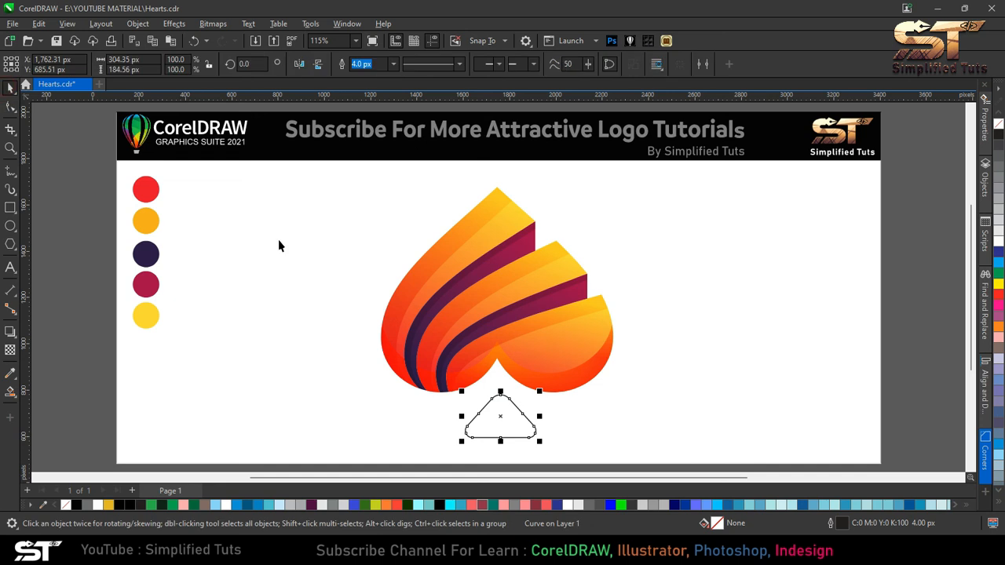
# - Fill the rounded triangle with the orange swatch colour
pyautogui.press('Escape')
pyautogui.click(510, 411)
pyautogui.click(10, 374)
pyautogui.click(150, 214)
pyautogui.click(501, 420)
pyautogui.press('space')
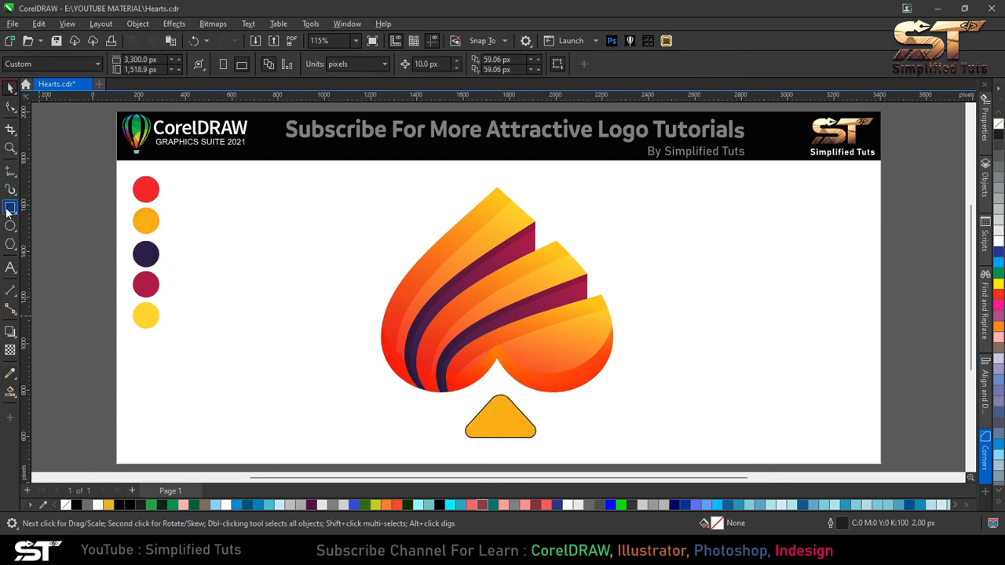
# - Smart Fill a sliver along the triangle's upper-left edge using an offset copy, then delete the copy
pyautogui.moveTo(502, 417); pyautogui.dragTo(515, 426)
pyautogui.rightClick(515, 425)
pyautogui.click(11, 391)
pyautogui.click(499, 409)
pyautogui.click(11, 88)
pyautogui.click(524, 427)
pyautogui.press('Delete')
# - Smart Fill the triangle's lower region cut by a circle about 429 px wide, then delete the circle
pyautogui.click(9, 227)
pyautogui.moveTo(462, 340)
pyautogui.mouseDown()
pyautogui.moveTo(560, 412)
pyautogui.moveTo(553, 384)
pyautogui.mouseUp()
pyautogui.click(10, 88)
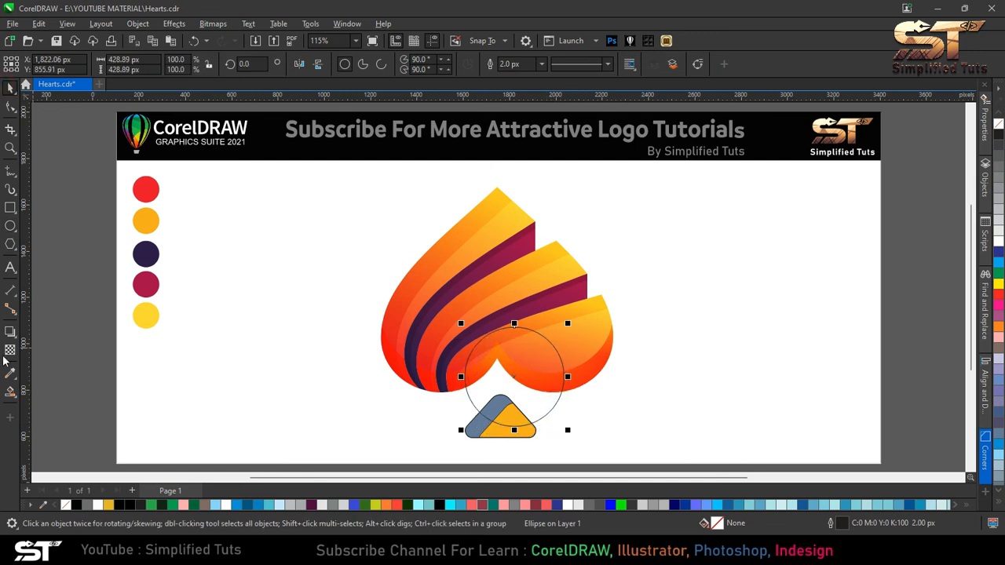
pyautogui.click(10, 392)
pyautogui.click(522, 432)
pyautogui.press('space')
pyautogui.press('Delete')
# - Fill the triangle's lower piece with the red swatch colour
pyautogui.click(514, 433)
pyautogui.click(10, 374)
pyautogui.click(148, 190)
pyautogui.click(514, 433)
pyautogui.click(11, 88)
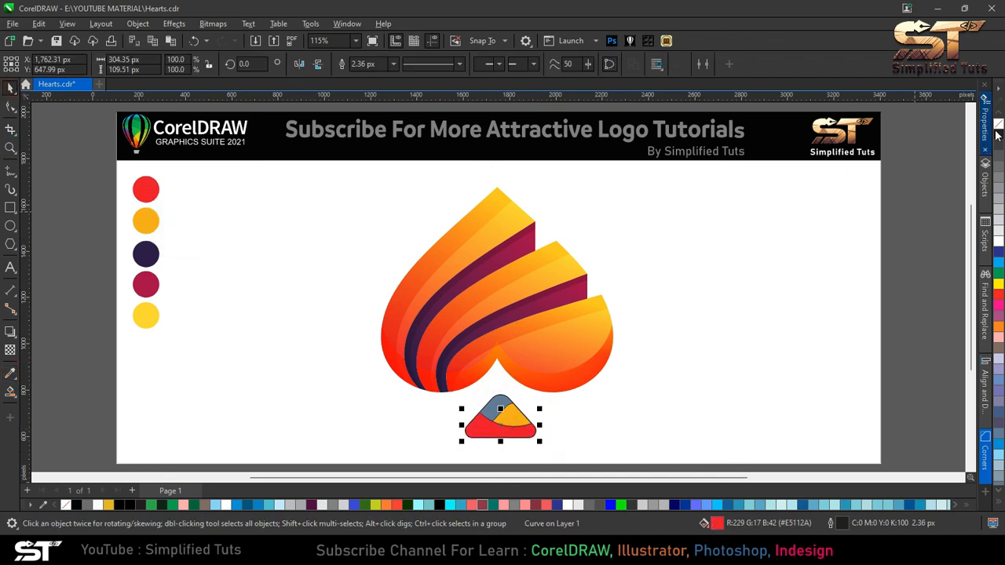
# - Give the red piece an Overlay-mode transparency of 50
pyautogui.click(10, 349)
pyautogui.click(30, 64)
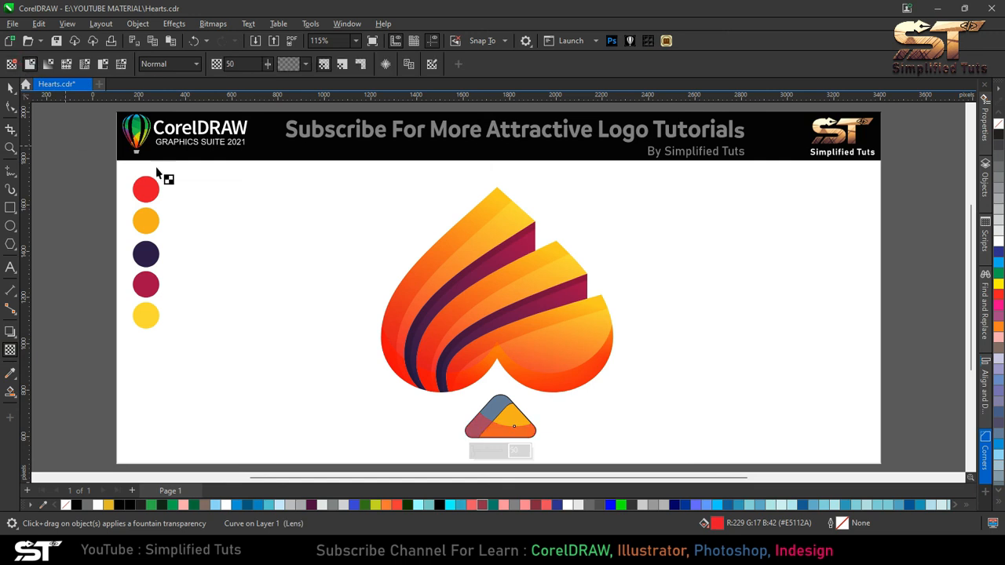
pyautogui.click(182, 65)
pyautogui.click(164, 317)
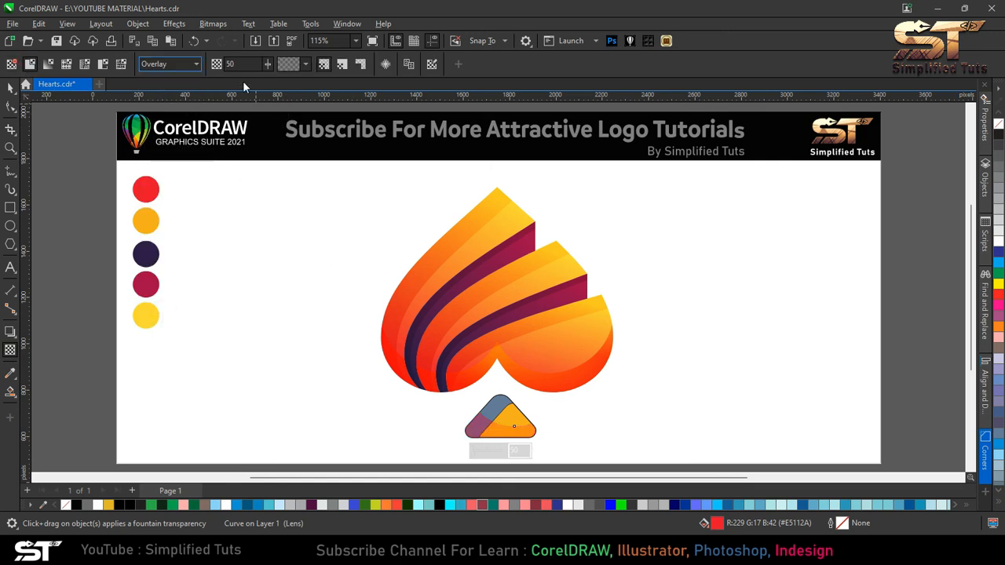
# - Fill the triangle's upper sliver with the yellow swatch colour
pyautogui.click(504, 414)
pyautogui.click(11, 373)
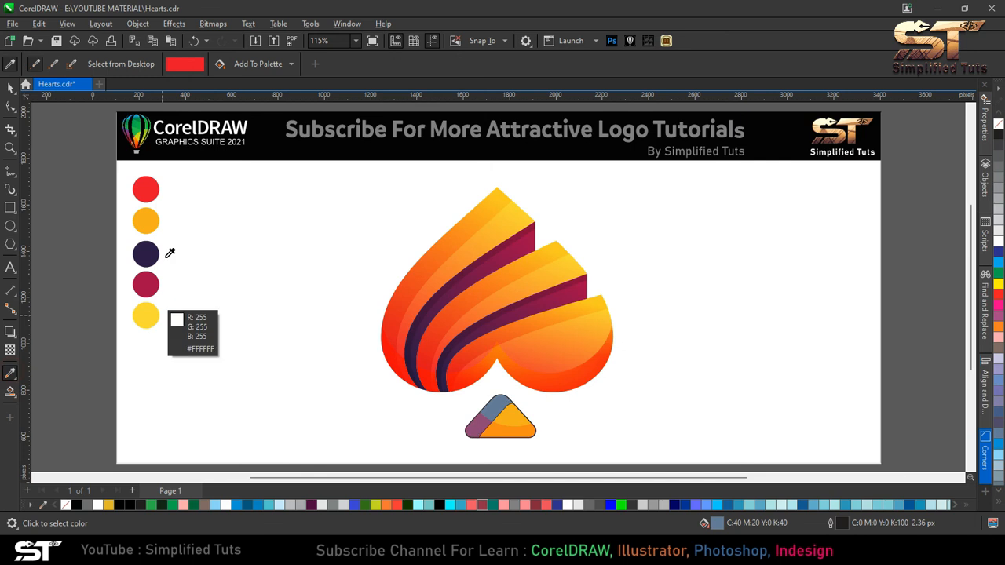
pyautogui.click(148, 219)
pyautogui.press('space')
pyautogui.click(11, 373)
pyautogui.click(146, 316)
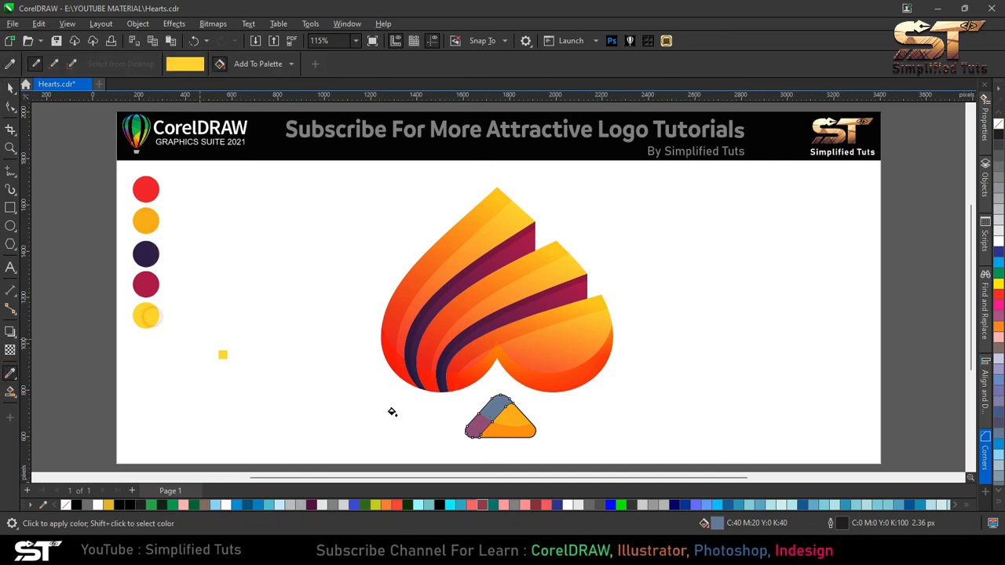
pyautogui.click(491, 420)
pyautogui.press('space')
# - Remove the sliver's outline and give it an Overlay-mode transparency of 70
pyautogui.rightClick(997, 125)
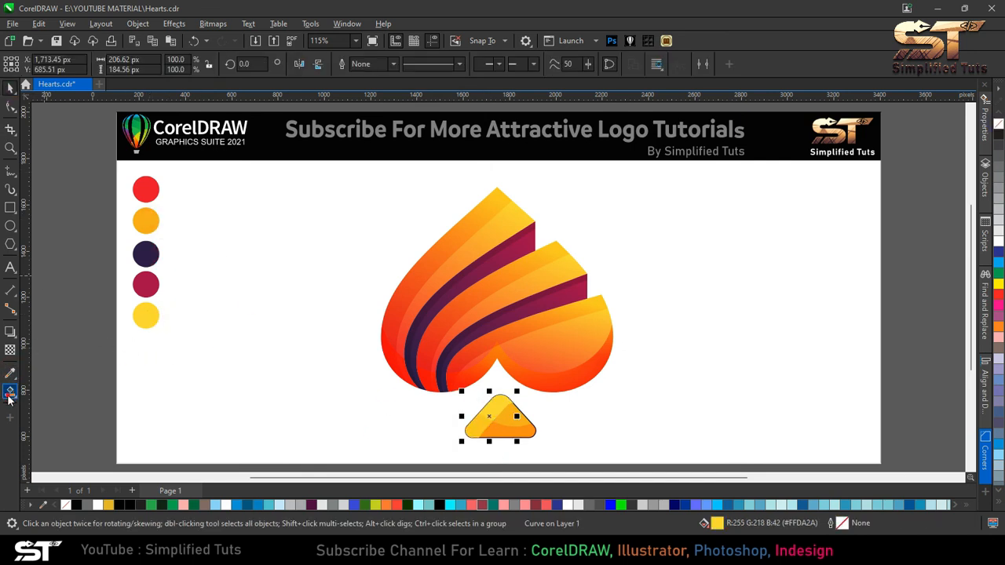
pyautogui.click(10, 393)
pyautogui.click(10, 351)
pyautogui.click(47, 63)
pyautogui.click(169, 64)
pyautogui.click(168, 321)
pyautogui.write('30')
pyautogui.press('Return')
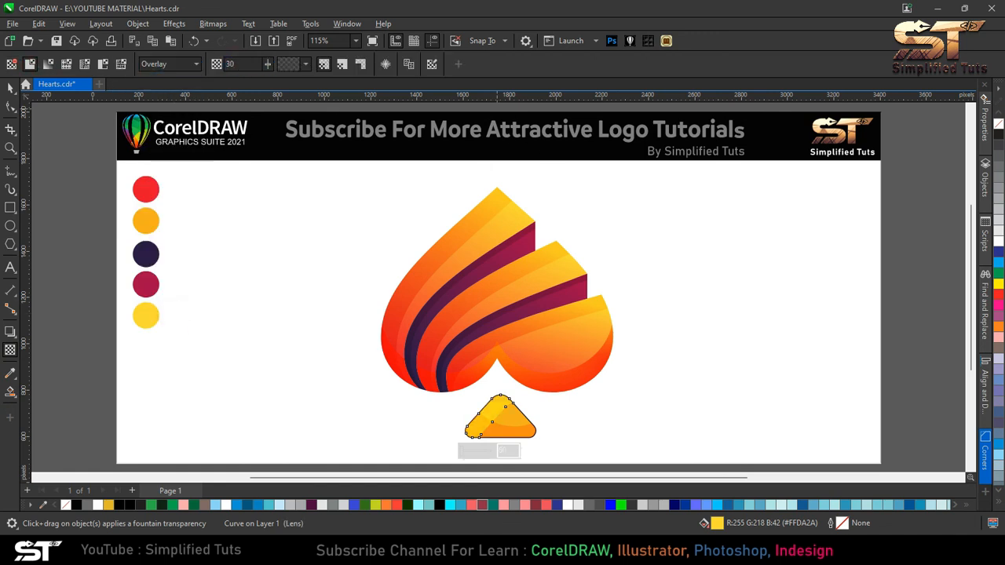
pyautogui.write('70')
pyautogui.press('Return')
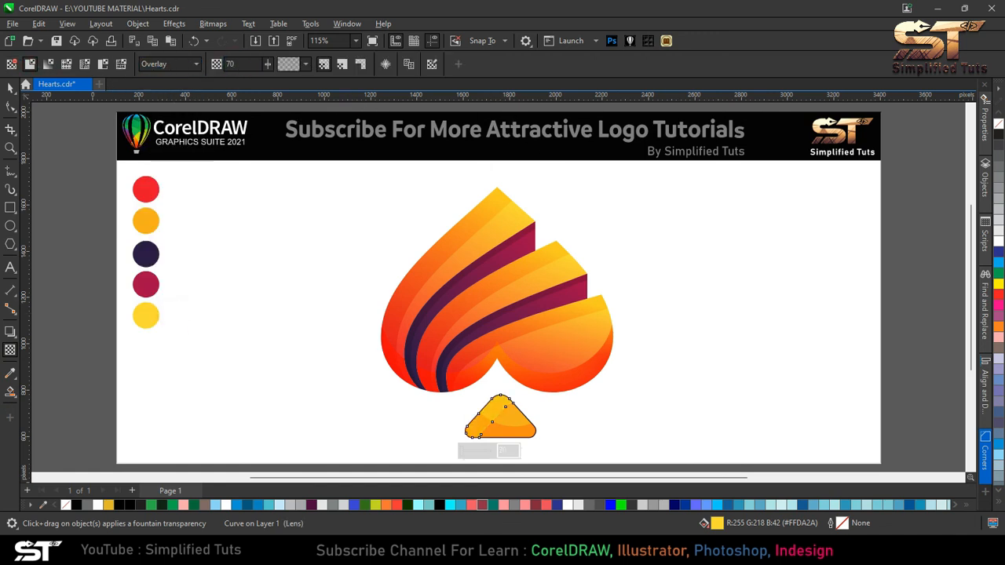
# - Select the whole logo and create a bitmap from it
pyautogui.click(10, 87)
pyautogui.click(638, 306)
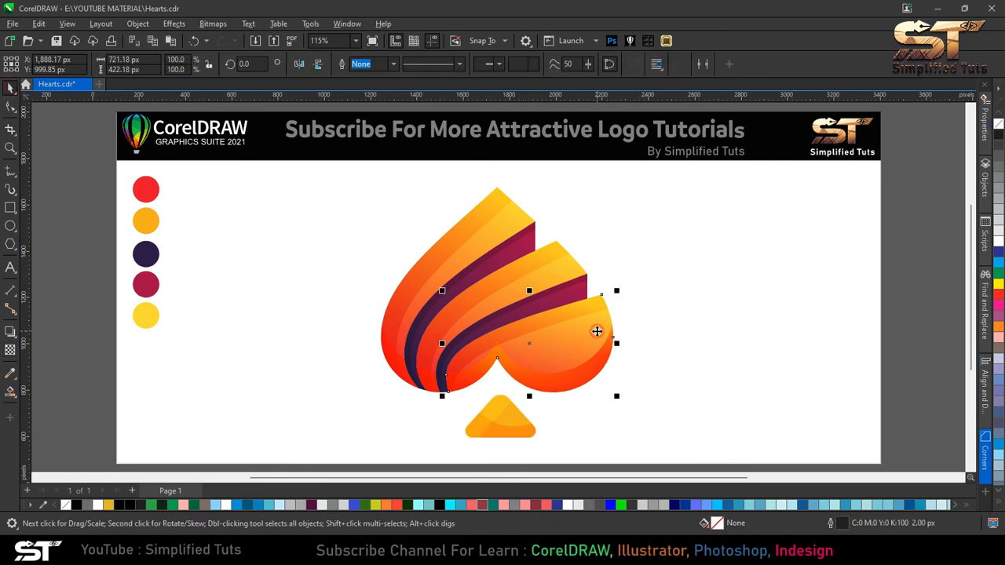
pyautogui.scroll(-1, 523, 336)
pyautogui.moveTo(838, 442); pyautogui.dragTo(330, 197)
pyautogui.click(153, 41)
pyautogui.click(512, 340)
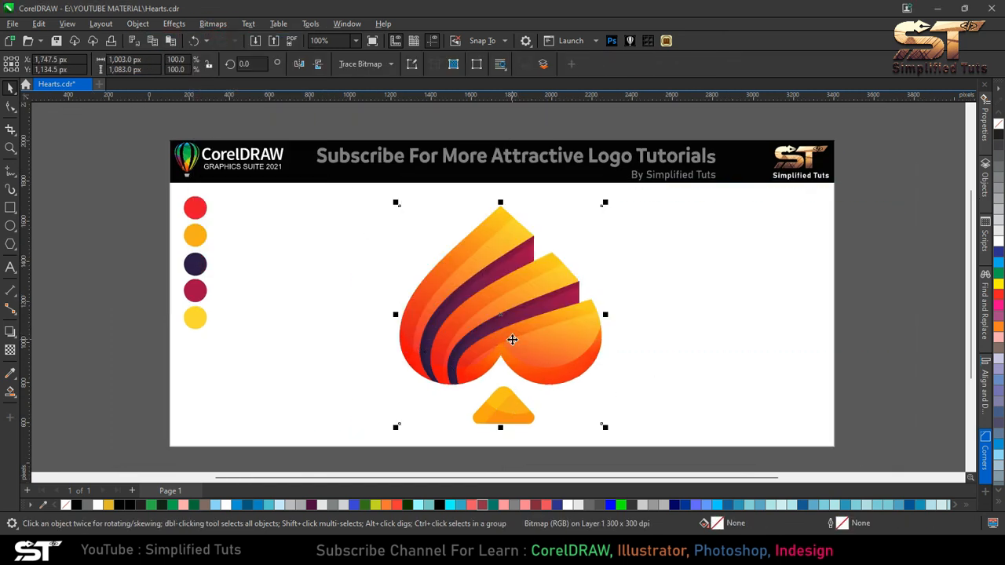
# - Give the logo bitmap an Overlay-mode transparency of 20
pyautogui.click(10, 351)
pyautogui.click(169, 64)
pyautogui.click(158, 320)
pyautogui.doubleClick(249, 65)
pyautogui.write('20')
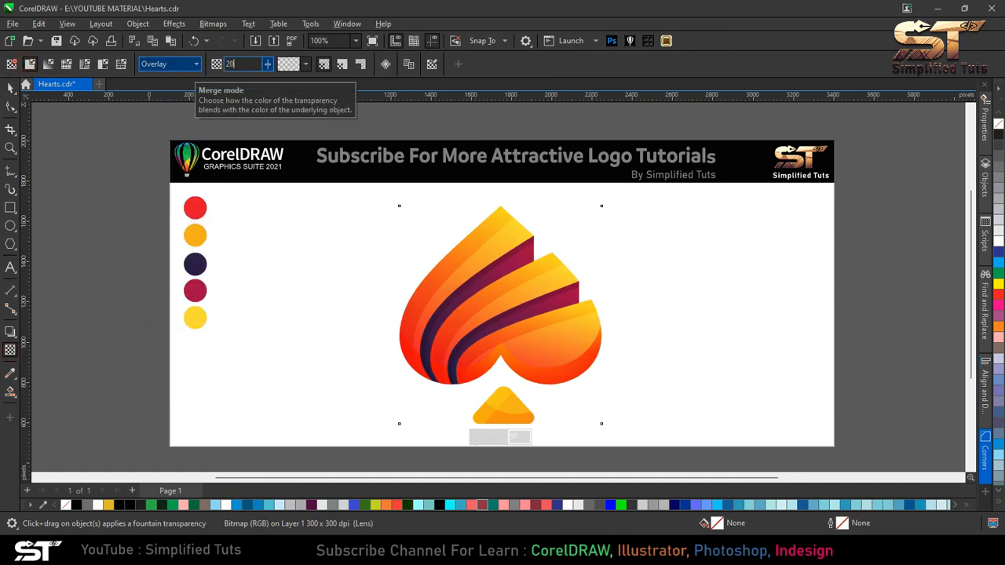
pyautogui.press('Return')
# - Zoom to all objects and preview the finished logo full screen
pyautogui.press('space')
pyautogui.hotkey('ctrl', 'a')
pyautogui.press('F4')
pyautogui.press('Escape')
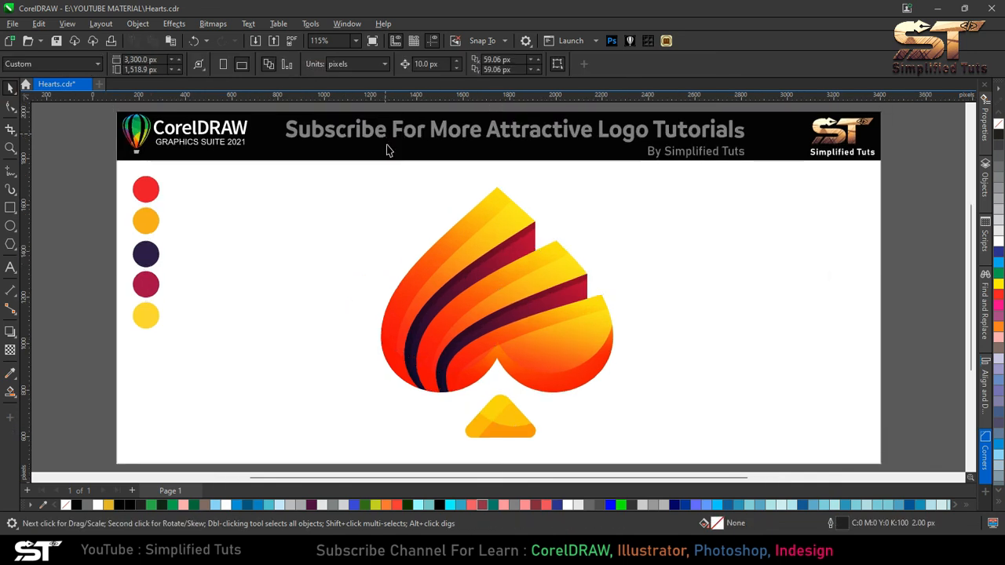
pyautogui.press('F9')
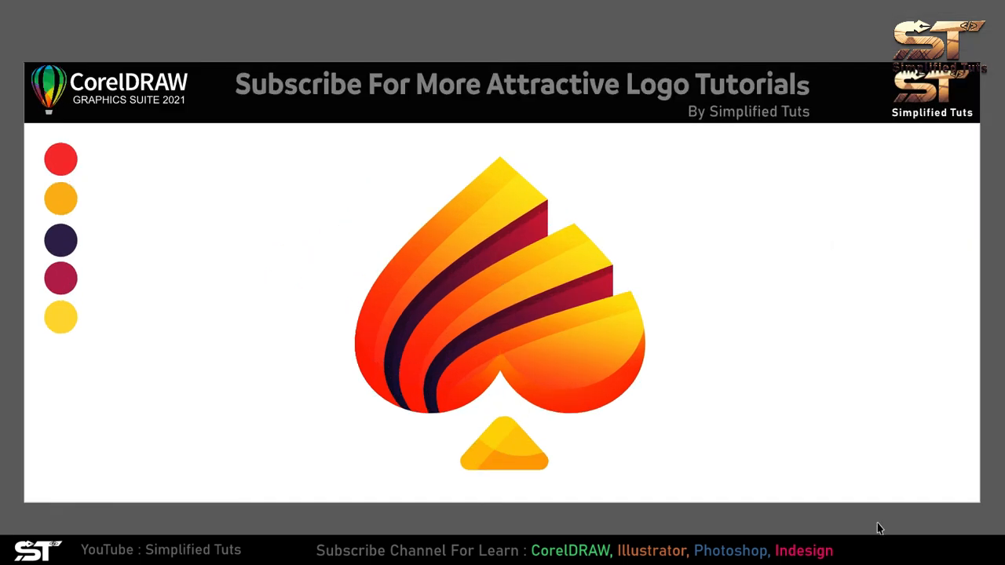